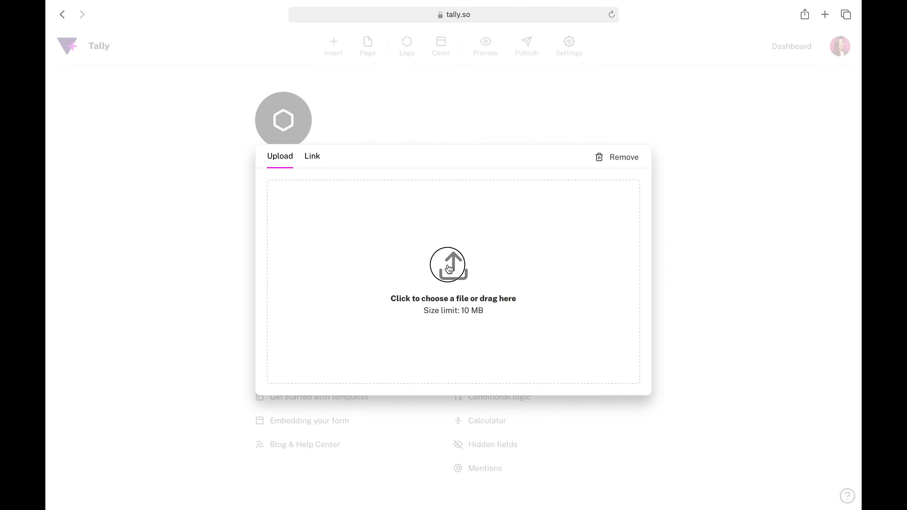
Step: Upload the file "Buffer logo.jpeg" as the form's logo
{"action": "left_click", "coordinate": [449, 268]}
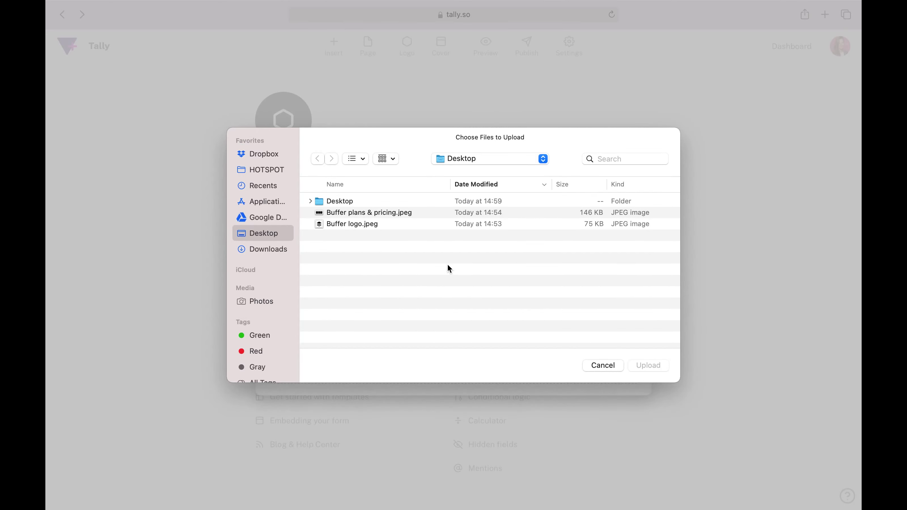
{"action": "left_click", "coordinate": [364, 225]}
{"action": "left_click", "coordinate": [649, 365]}
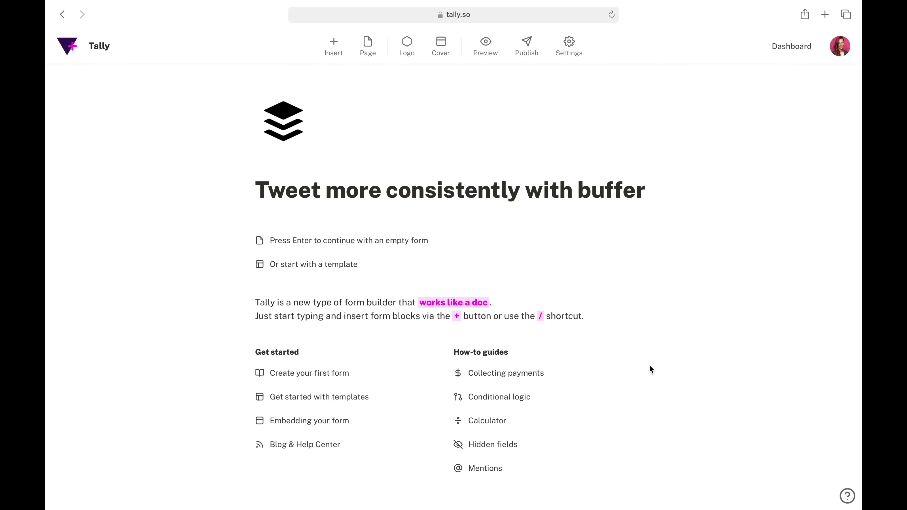
Step: Start an empty form below the title and add a Heading 1 block reading "1. Choose time to tweet."
{"action": "left_click", "coordinate": [669, 190]}
{"action": "key", "text": "Return"}
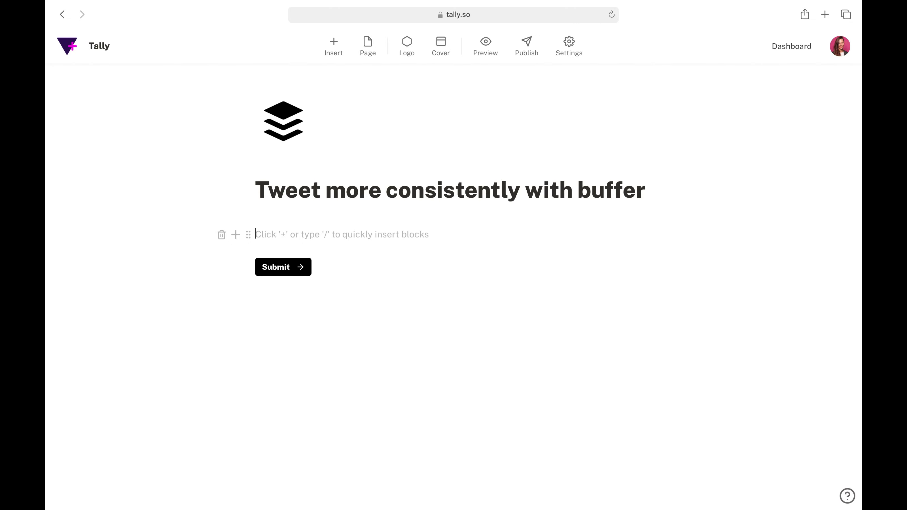
{"action": "type", "text": "/h"}
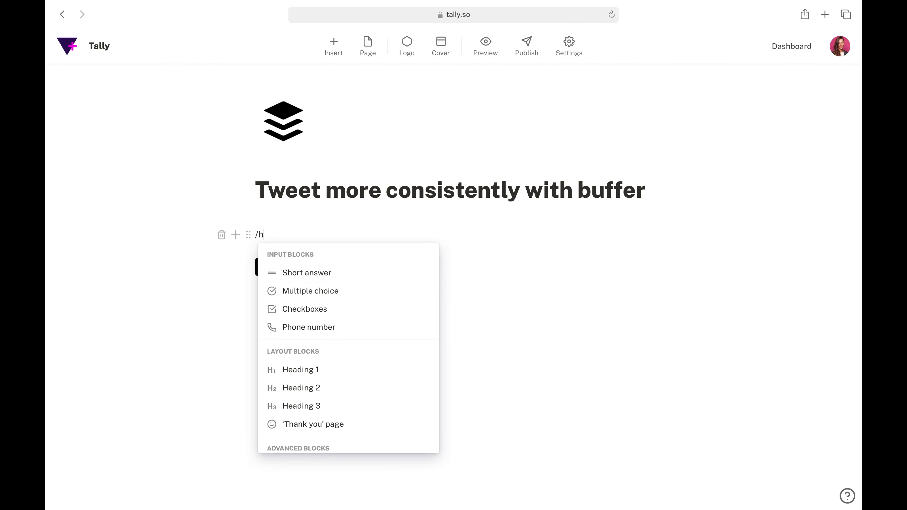
{"action": "type", "text": "eading"}
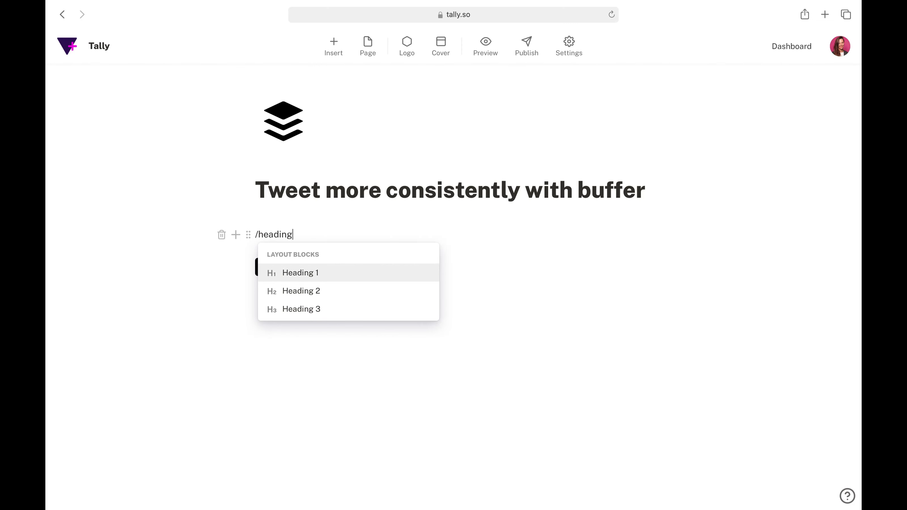
{"action": "key", "text": "Return"}
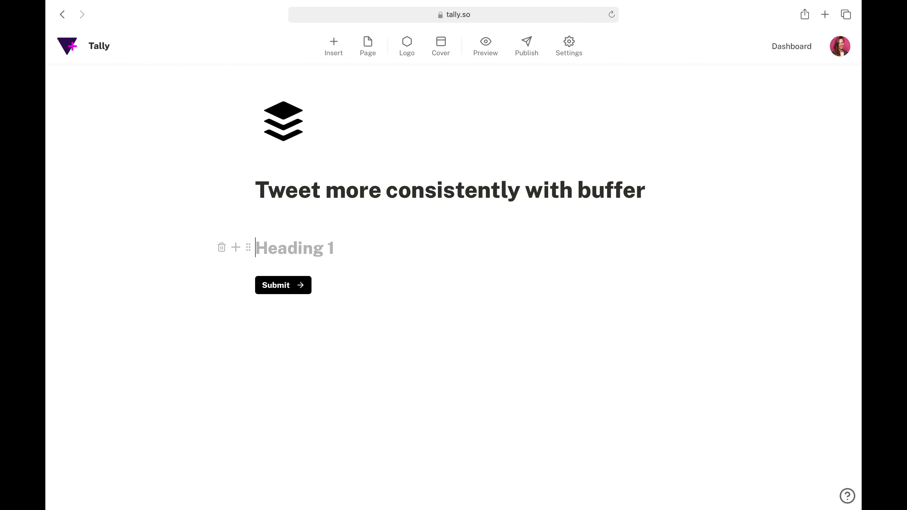
{"action": "type", "text": "1. Choose ti"}
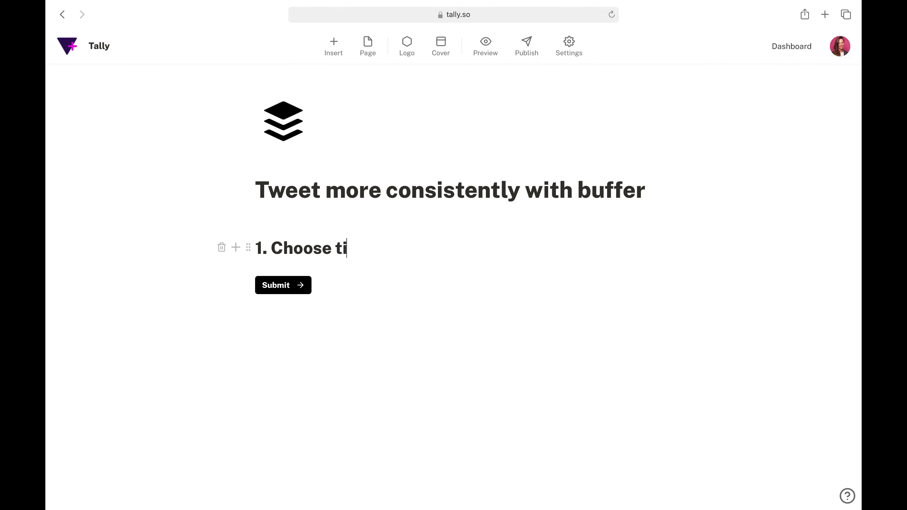
{"action": "type", "text": "me to tweet."}
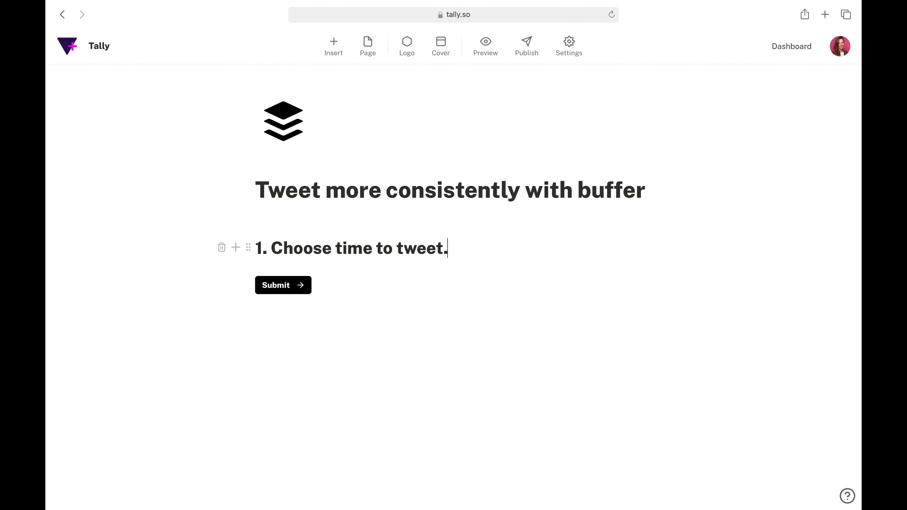
Step: Add the 9:30, 13:30 and 17:30 example text plus sections "2. Add tweets to your buffer" and "3. buffer does the rest. Relax.", removing the first heading's final period
{"action": "key", "text": "Return"}
{"action": "type", "text": "For example 3 times a day to 9:30, 13:30 and 17:30 2. Add tweets to your buffer Manually or with our handy browser extensions 3. buffer does the rest. Relax. We tweet for you. Just keep that buffer topped up!"}
{"action": "key", "text": "BackSpace"}
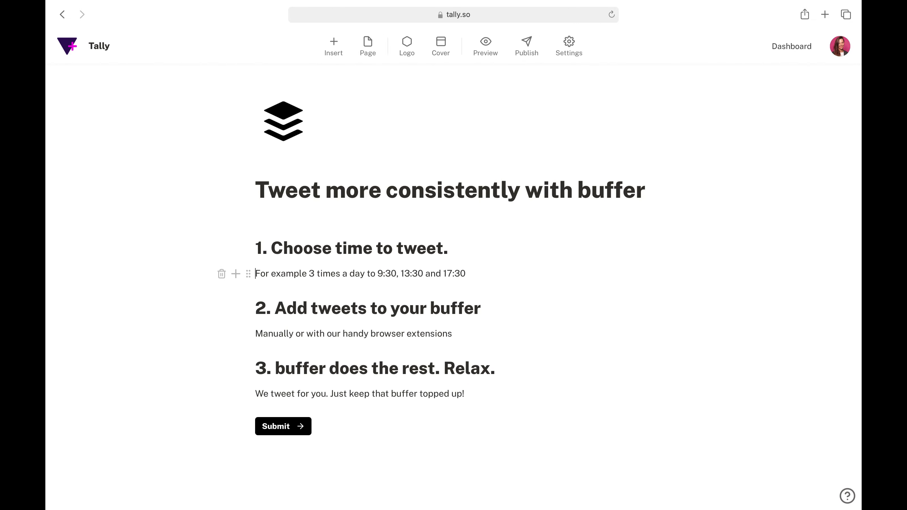
{"action": "key", "text": "BackSpace"}
Step: Set the label of the first page's submit button to "Plans & Pricing"
{"action": "scroll", "coordinate": [285, 418], "scroll_direction": "down", "scroll_amount": 1}
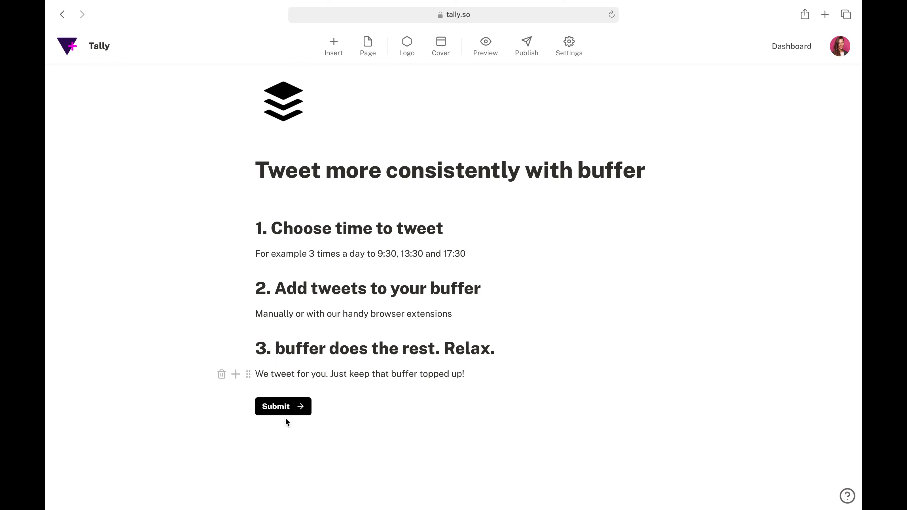
{"action": "left_click", "coordinate": [250, 408]}
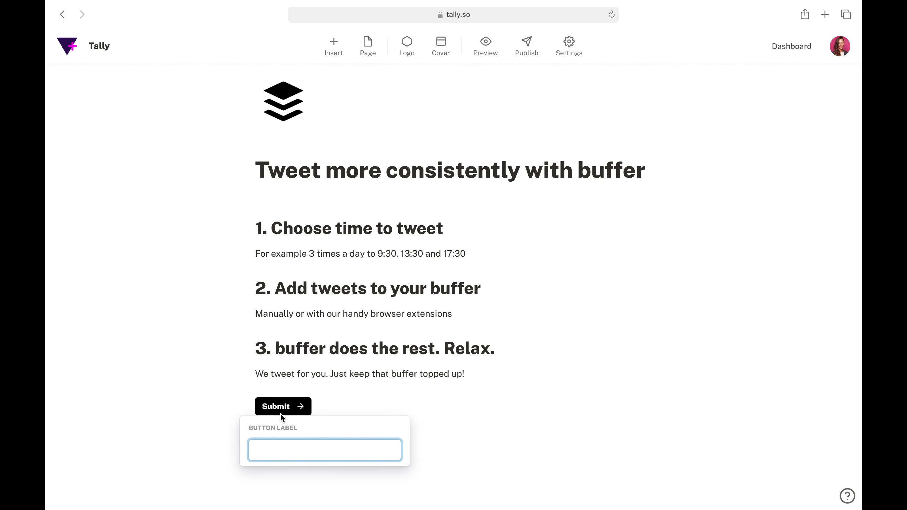
{"action": "type", "text": "Plans"}
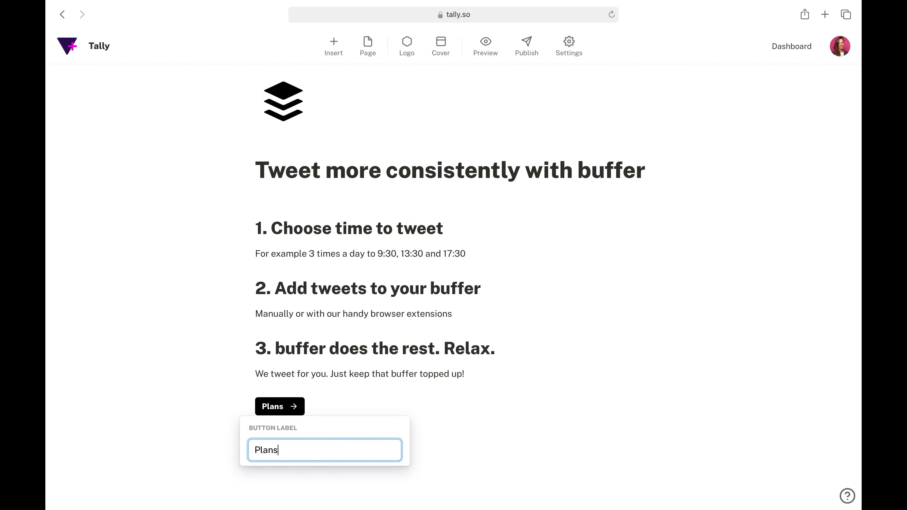
{"action": "type", "text": " & Pricing"}
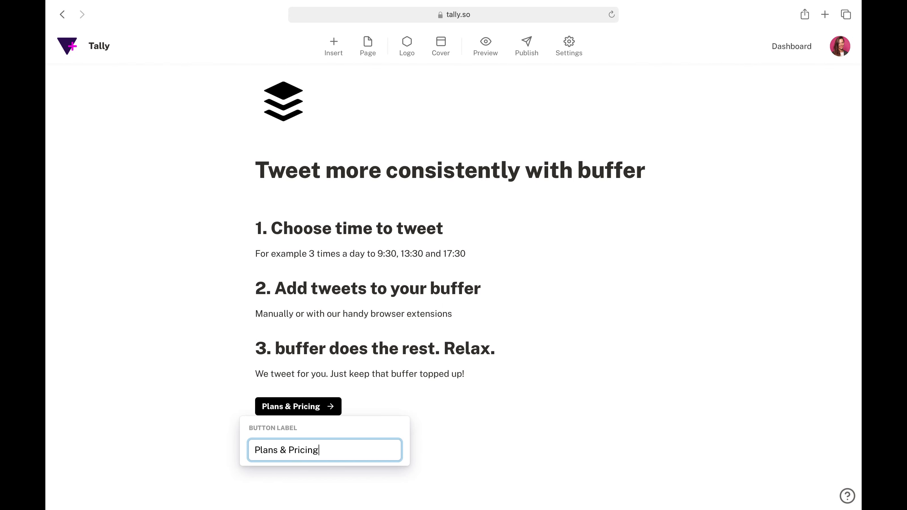
{"action": "left_click", "coordinate": [420, 412]}
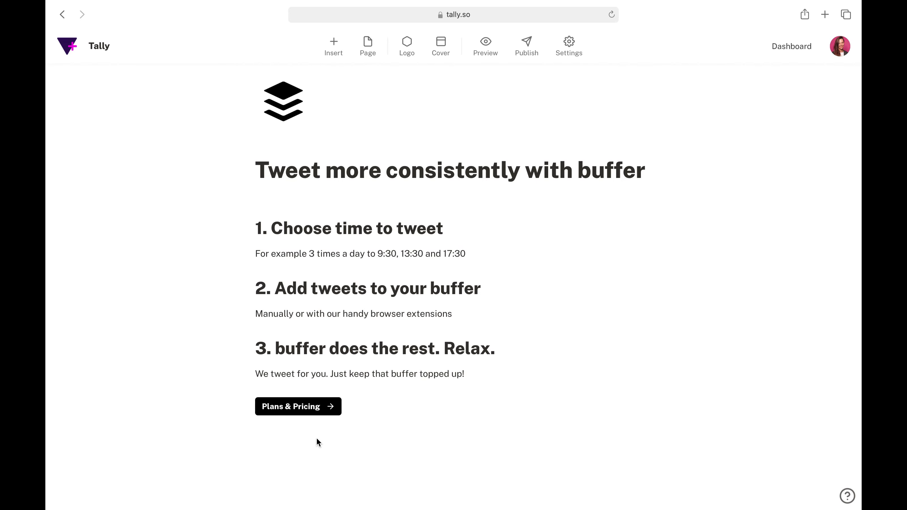
Step: Insert a new page after the "Plans & Pricing" button
{"action": "left_click", "coordinate": [310, 431]}
{"action": "type", "text": "/p"}
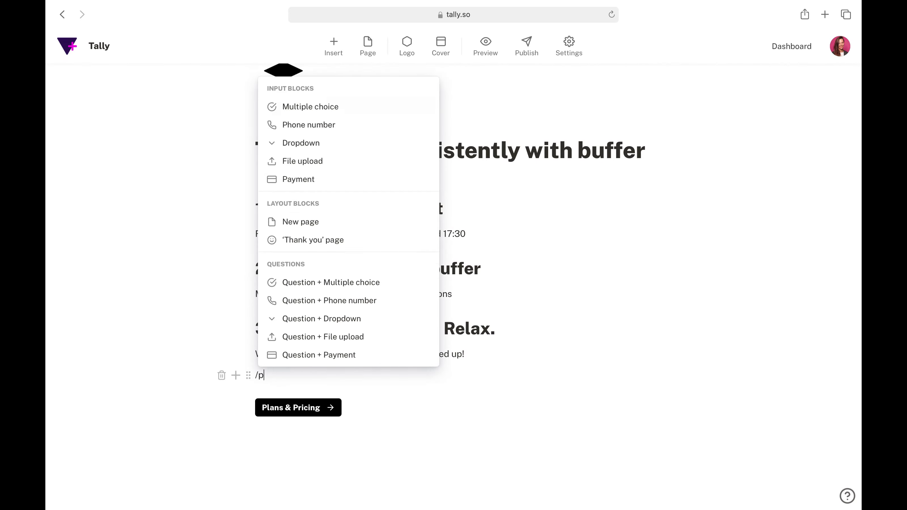
{"action": "type", "text": "age"}
{"action": "key", "text": "Return"}
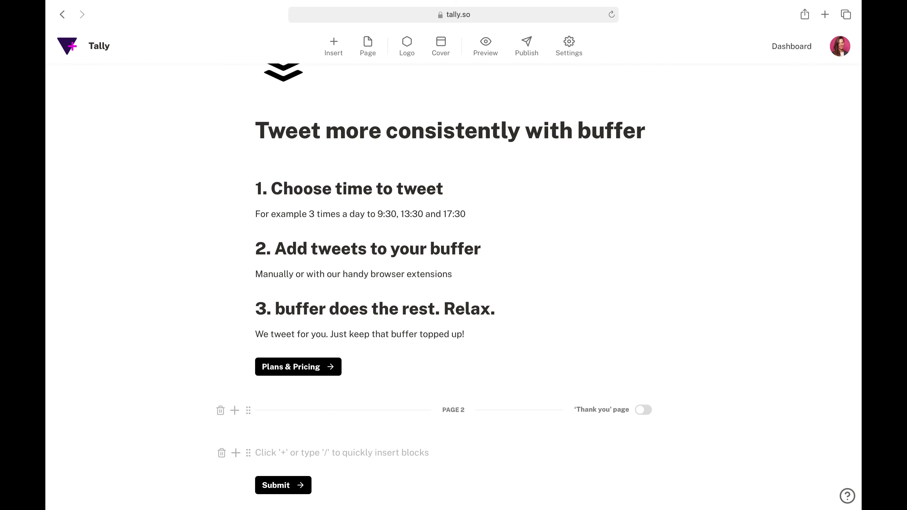
Step: Add a Heading 1 block reading "Plans & Pricing" on page 2
{"action": "type", "text": "/headi"}
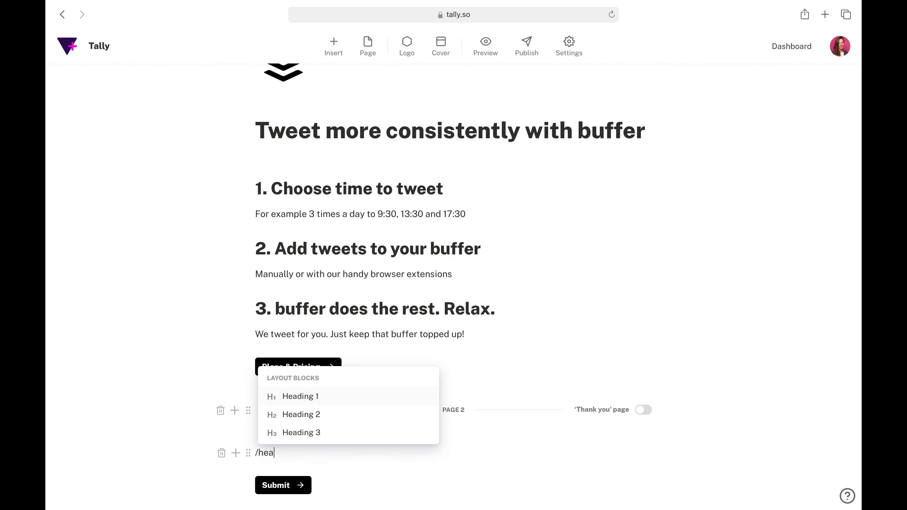
{"action": "key", "text": "Return"}
{"action": "type", "text": "Plea"}
{"action": "key", "text": "BackSpace"}
{"action": "key", "text": "BackSpace"}
{"action": "type", "text": "ans & Pricing"}
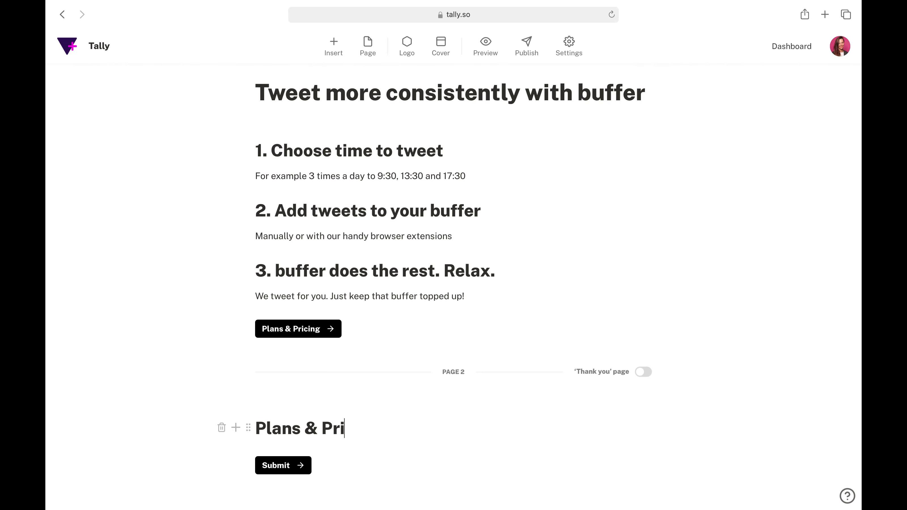
Step: Insert an image block below the "Plans & Pricing" heading and upload "Buffer plans & pricing.jpeg" into it
{"action": "key", "text": "Return"}
{"action": "type", "text": "/image"}
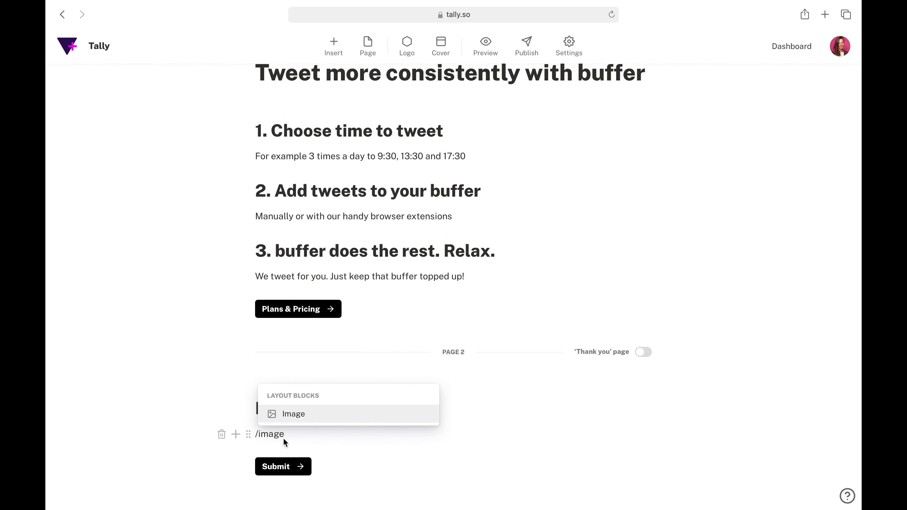
{"action": "left_click", "coordinate": [299, 415]}
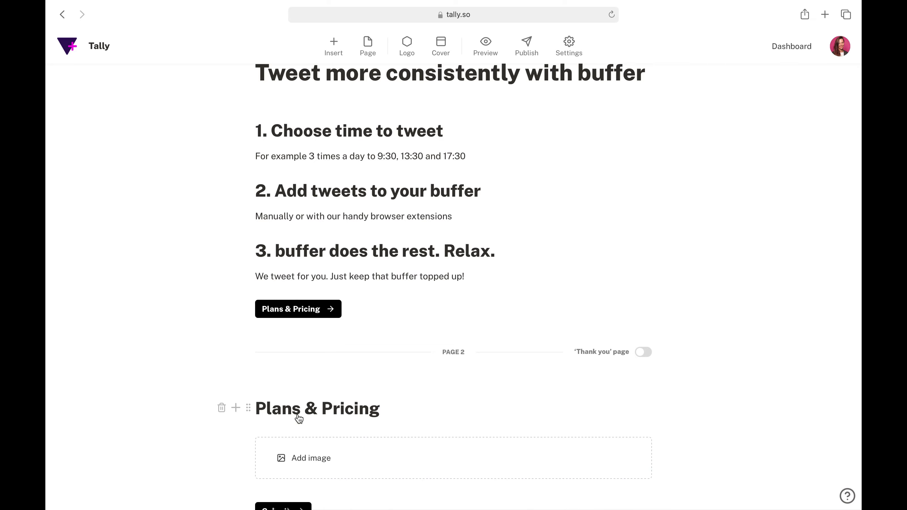
{"action": "left_click", "coordinate": [318, 458]}
{"action": "left_click", "coordinate": [430, 310]}
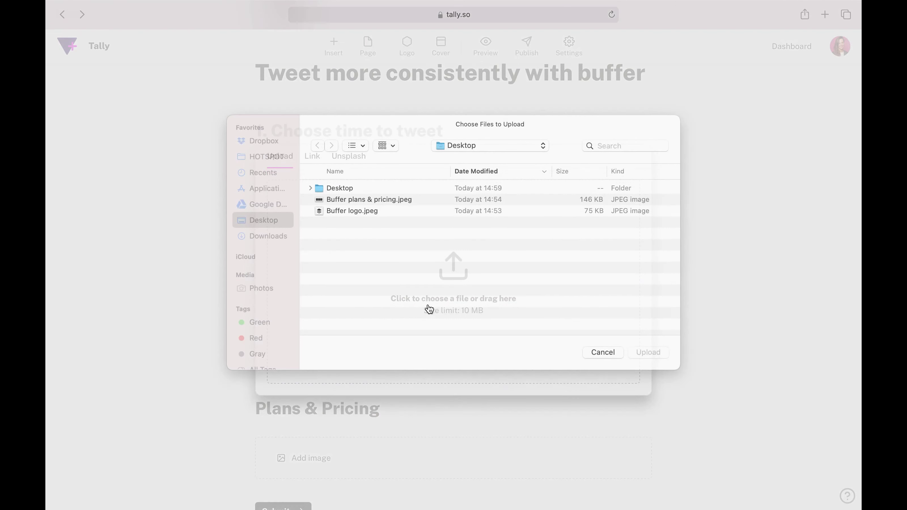
{"action": "left_click", "coordinate": [389, 217]}
{"action": "left_click", "coordinate": [654, 366]}
Step: Set the label of page 2's submit button to "Sign up"
{"action": "scroll", "coordinate": [655, 368], "scroll_direction": "down", "scroll_amount": 10}
{"action": "mouse_move", "coordinate": [285, 399]}
{"action": "left_click", "coordinate": [246, 389]}
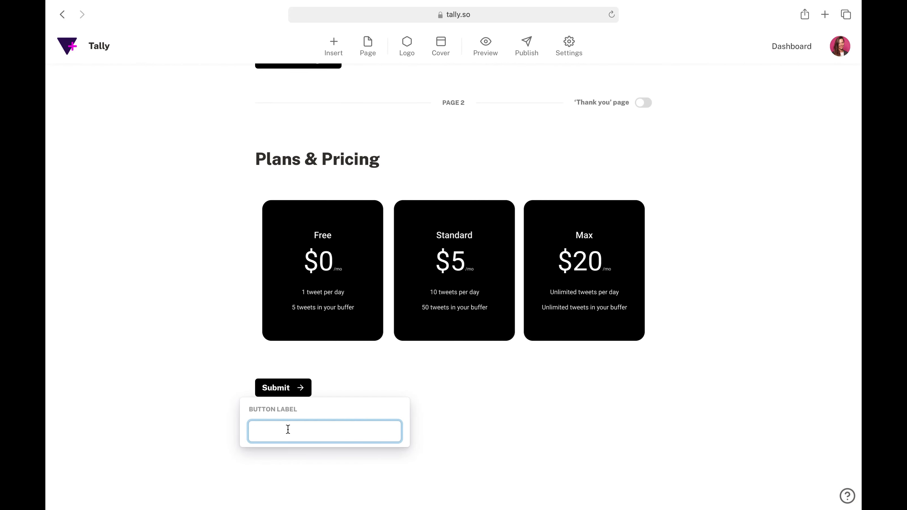
{"action": "type", "text": "Sign up"}
Step: Add a third page containing the "Hello! You caught us before we're ready." message that asks visitors to put their email below
{"action": "left_click", "coordinate": [367, 44]}
{"action": "scroll", "coordinate": [409, 359], "scroll_direction": "down", "scroll_amount": 3}
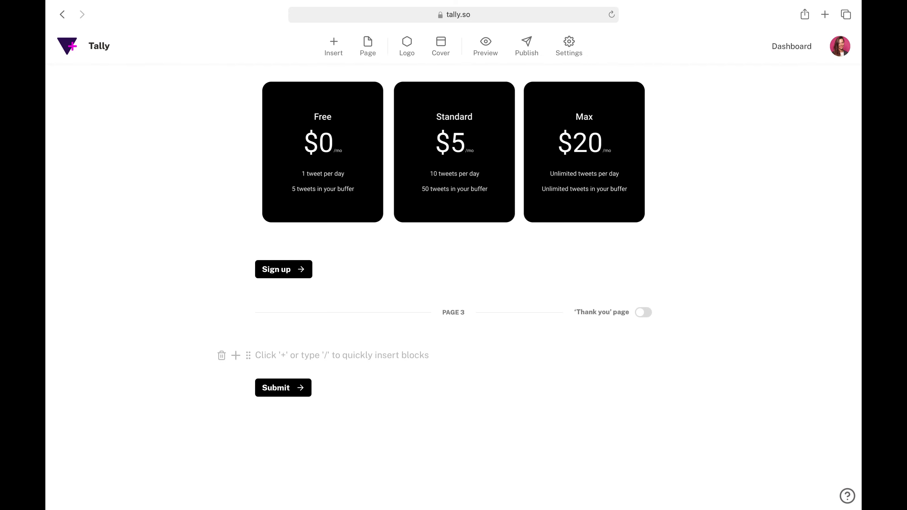
{"action": "type", "text": "Hello! You caught us before we're ready. We're working hard to put the finishing touches onto Buffer. Things are going well and it should be ready to help you with Twitter very soon. If you'd like us to send you a reminder when we're ready, just put your email below."}
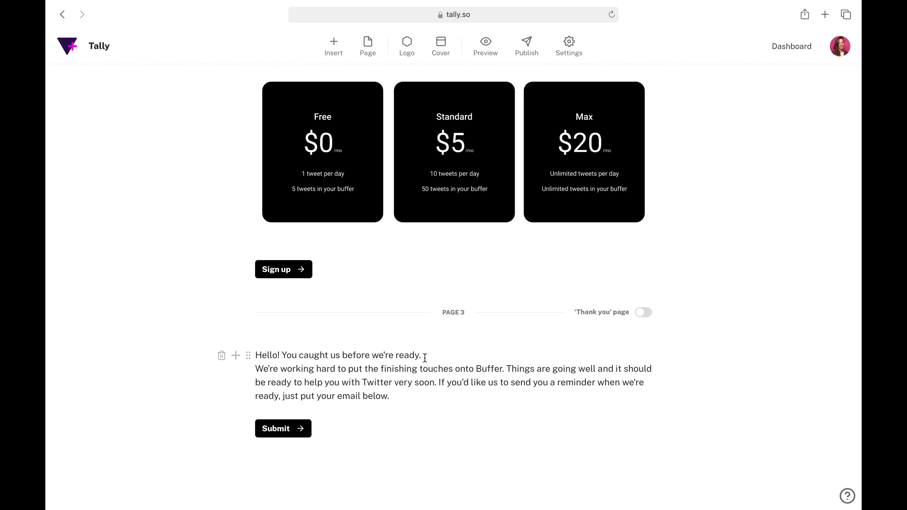
Step: Make the line "Hello! You caught us before we're ready." bold and split it into its own paragraph block
{"action": "left_click_drag", "start_coordinate": [423, 356], "coordinate": [255, 355]}
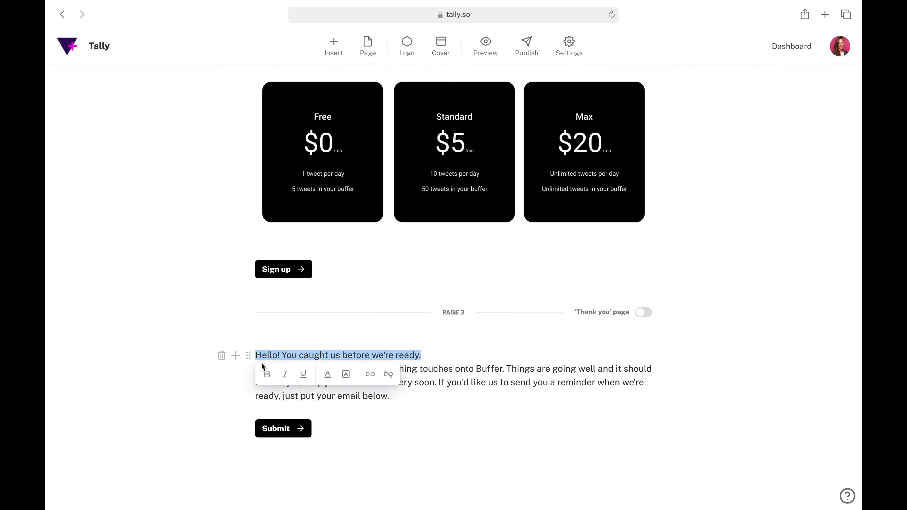
{"action": "left_click", "coordinate": [267, 374]}
{"action": "left_click", "coordinate": [443, 359]}
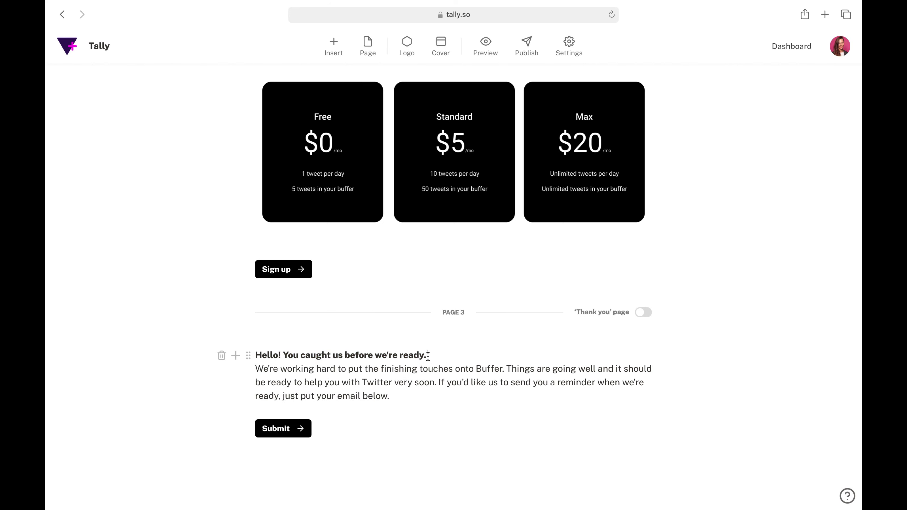
{"action": "scroll", "coordinate": [428, 356], "scroll_direction": "down", "scroll_amount": 2}
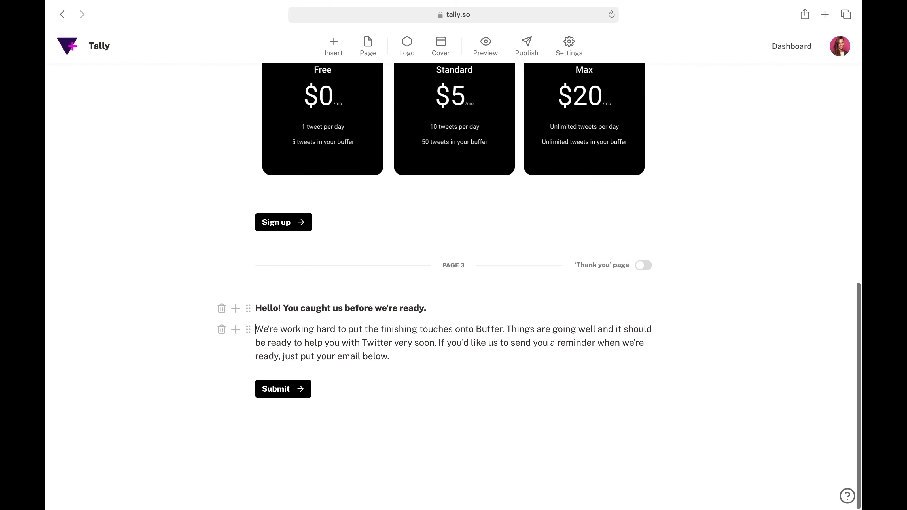
Step: Insert an email input block below the message text on page 3
{"action": "left_click", "coordinate": [408, 356]}
{"action": "key", "text": "Return"}
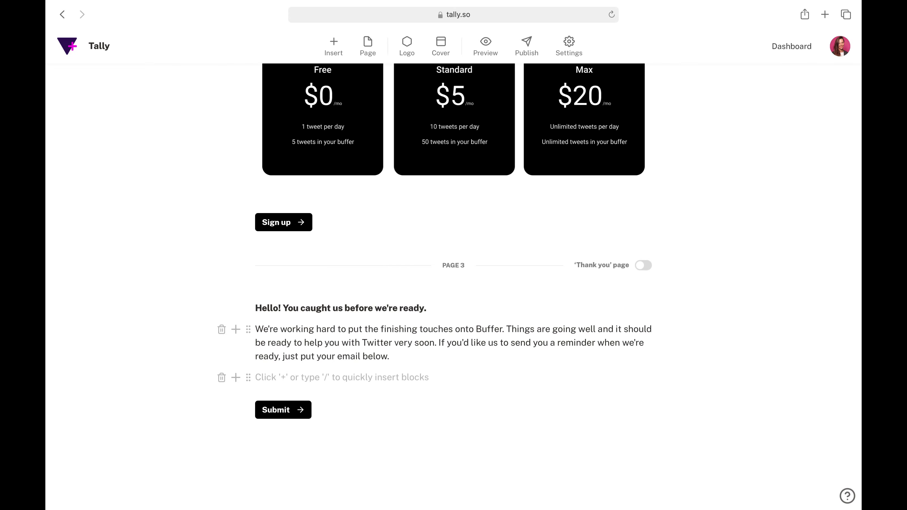
{"action": "type", "text": "/"}
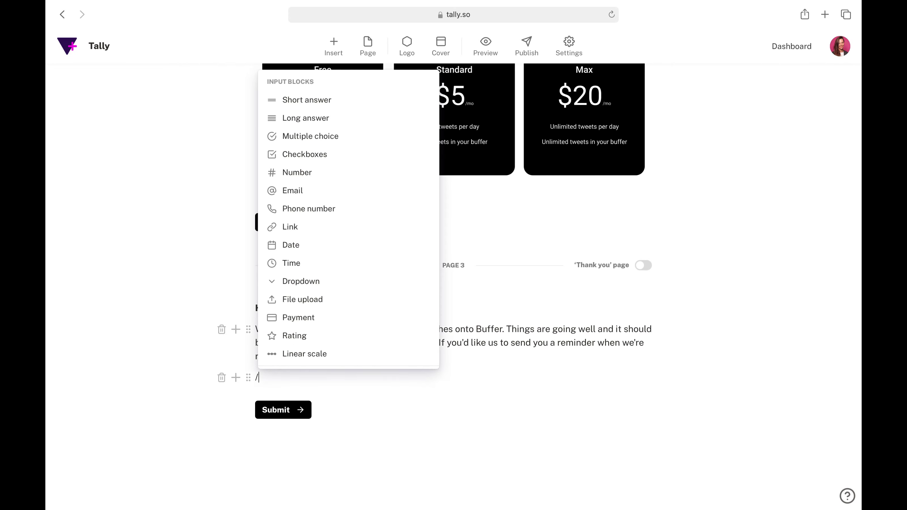
{"action": "type", "text": "email"}
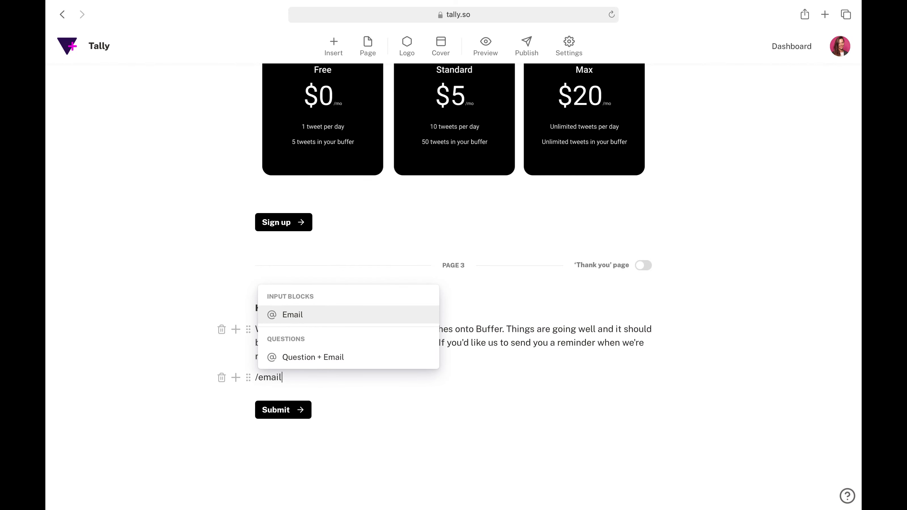
{"action": "key", "text": "Return"}
{"action": "type", "text": "Email"}
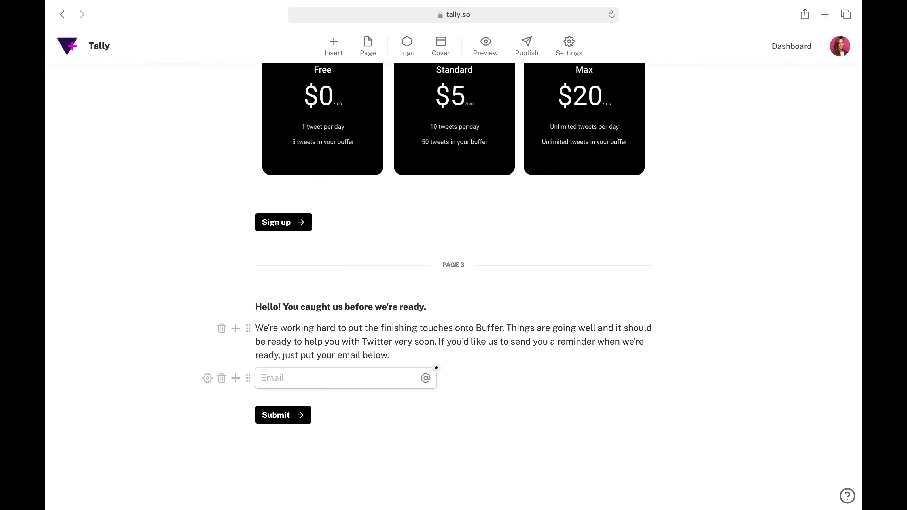
{"action": "key", "text": "BackSpace"}
{"action": "key", "text": "BackSpace"}
{"action": "key", "text": "BackSpace"}
{"action": "key", "text": "BackSpace"}
{"action": "key", "text": "BackSpace"}
Step: Add a label block reading "Your email address" and move it above the email field
{"action": "key", "text": "Return"}
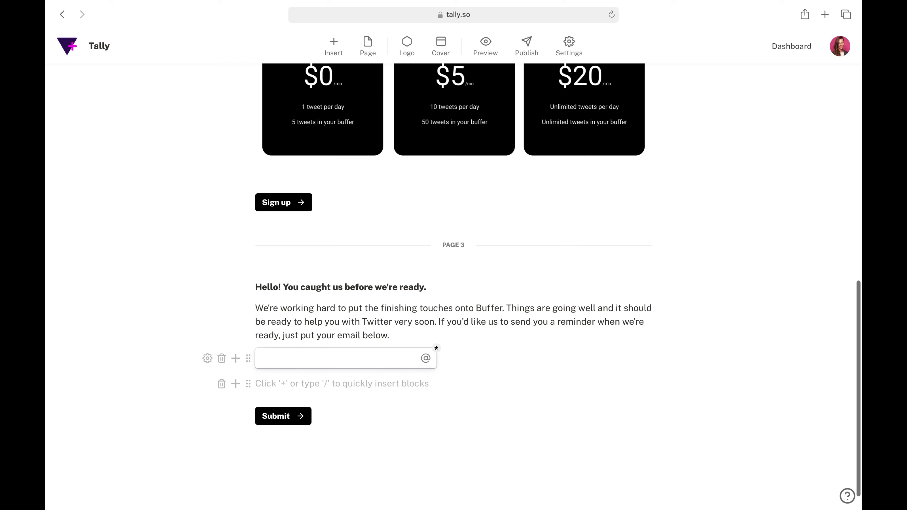
{"action": "type", "text": "/label"}
{"action": "key", "text": "Return"}
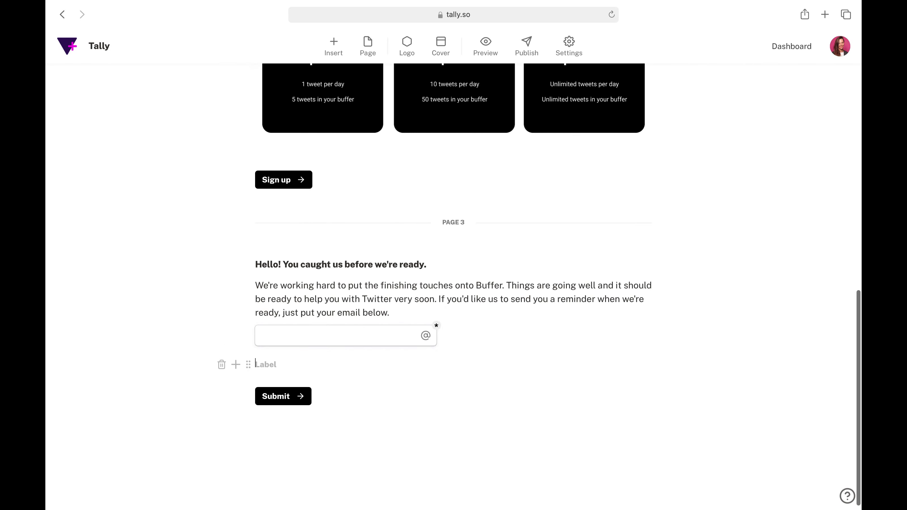
{"action": "type", "text": "Your email address"}
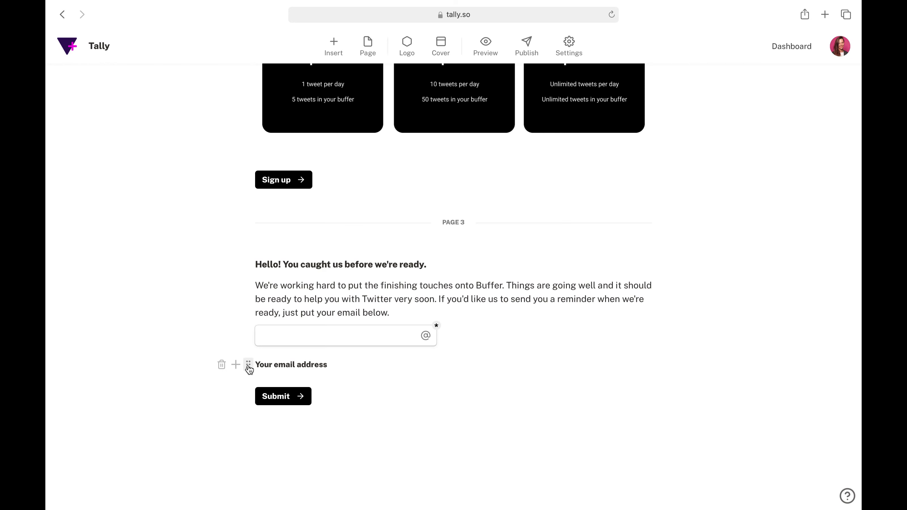
{"action": "left_click_drag", "start_coordinate": [248, 365], "coordinate": [249, 338]}
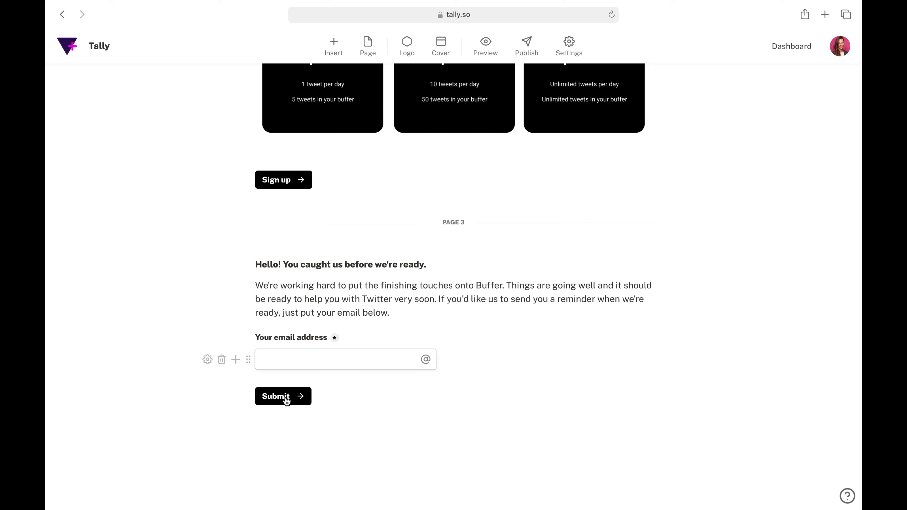
Step: Change the label of the submit button on page 3 to "Remind me when you launch"
{"action": "left_click", "coordinate": [247, 396]}
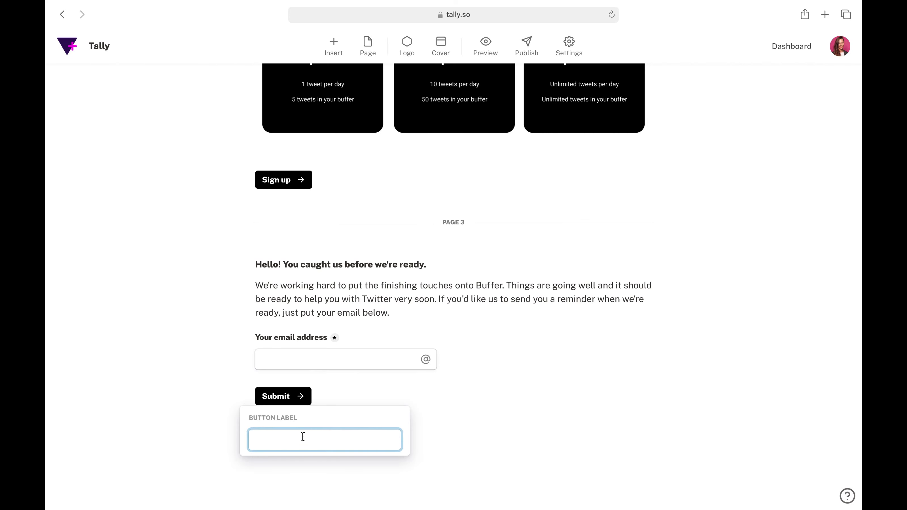
{"action": "type", "text": "R"}
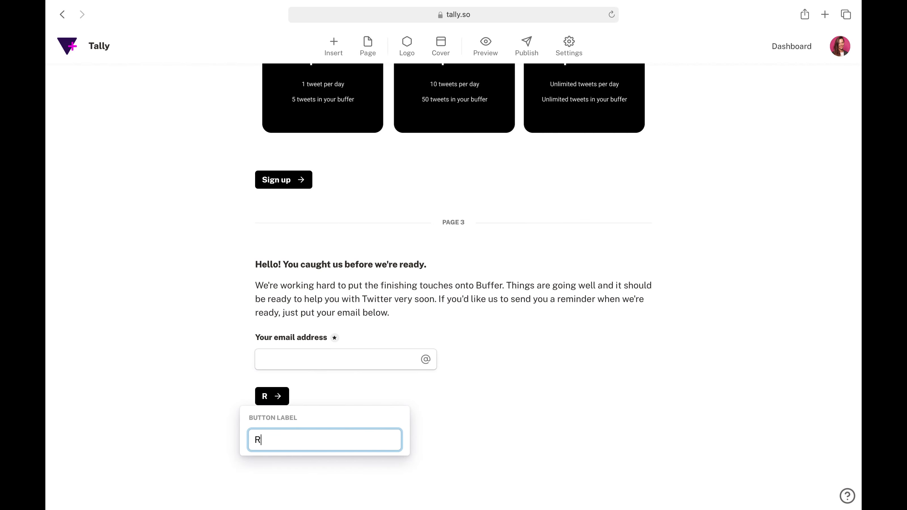
{"action": "type", "text": "emind me "}
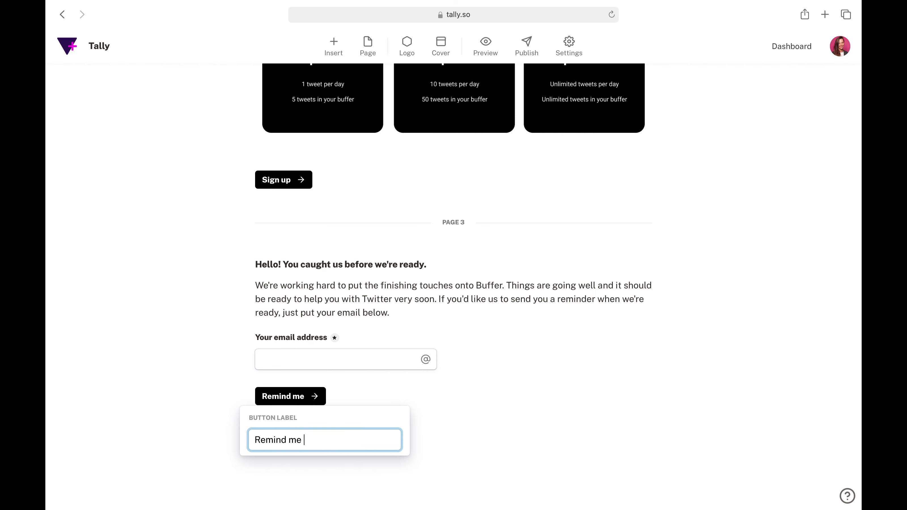
{"action": "type", "text": "when you launch"}
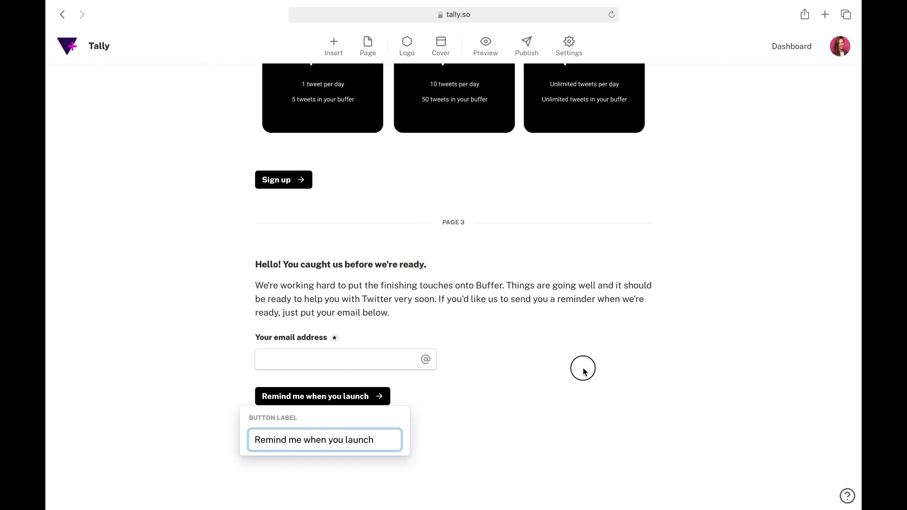
Step: Add a fourth page after the email field and turn it into a 'Thank you' page
{"action": "left_click", "coordinate": [331, 370]}
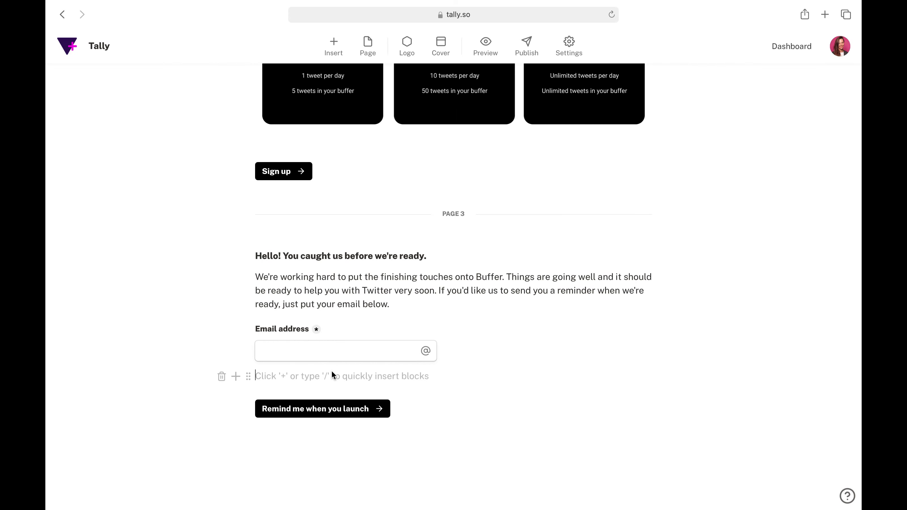
{"action": "left_click", "coordinate": [368, 46]}
{"action": "left_click", "coordinate": [643, 411]}
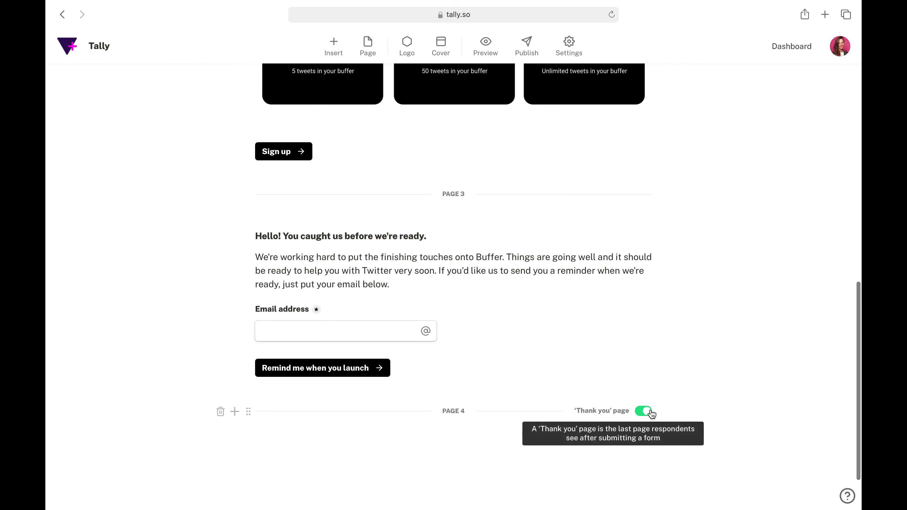
Step: Write the message "Thanks for registering, we'll keep you posted!" on the 'Thank you' page
{"action": "left_click", "coordinate": [312, 441]}
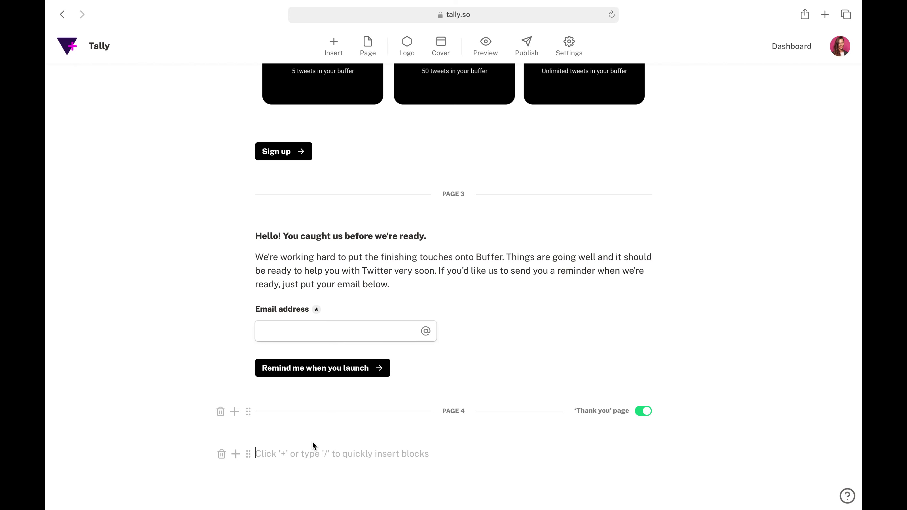
{"action": "type", "text": "Thanks"}
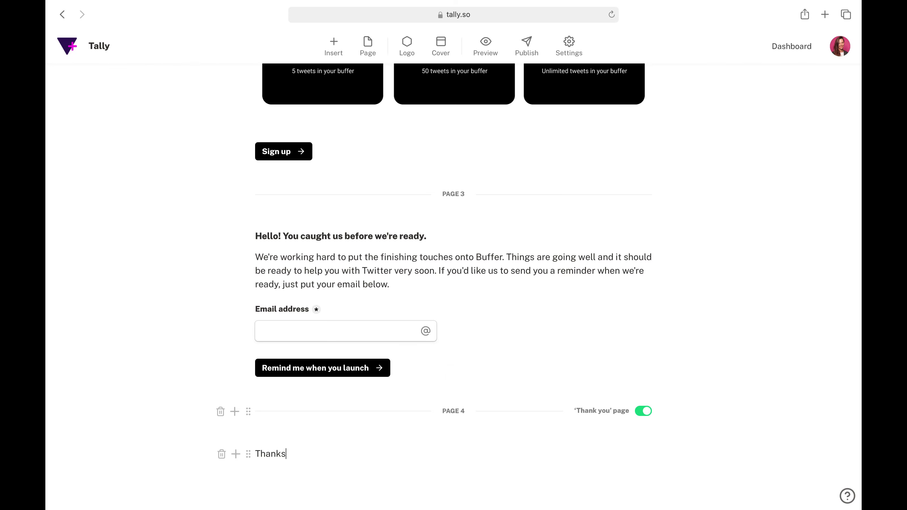
{"action": "type", "text": " for registering, we'll ke"}
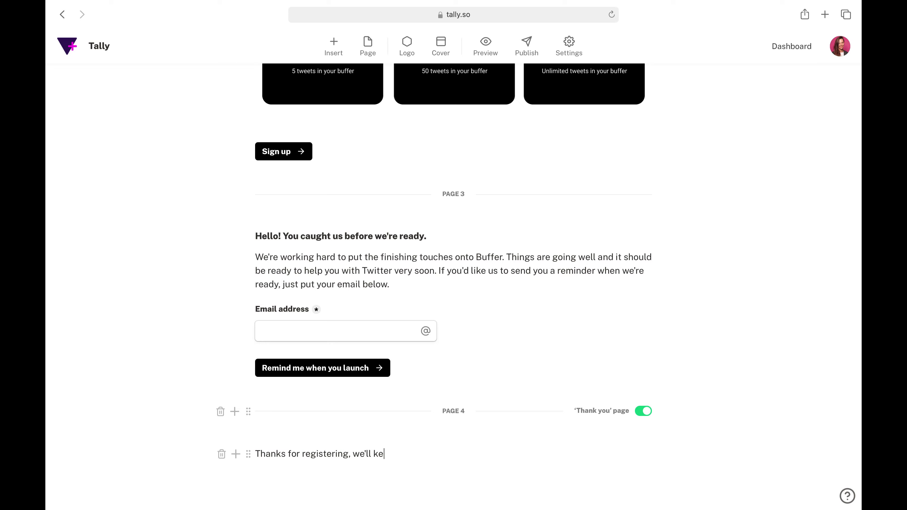
{"action": "type", "text": "ep you posted!"}
Step: Review all form pages, from the product steps and pricing to the email sign-up and thank-you message
{"action": "scroll", "coordinate": [767, 294], "scroll_direction": "up", "scroll_amount": 10}
{"action": "scroll", "coordinate": [767, 295], "scroll_direction": "up", "scroll_amount": 5}
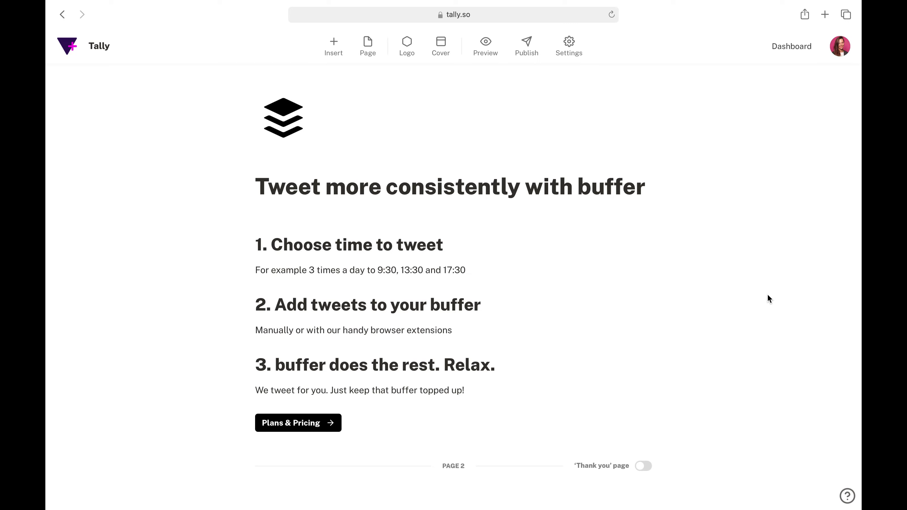
{"action": "scroll", "coordinate": [767, 293], "scroll_direction": "down", "scroll_amount": 8}
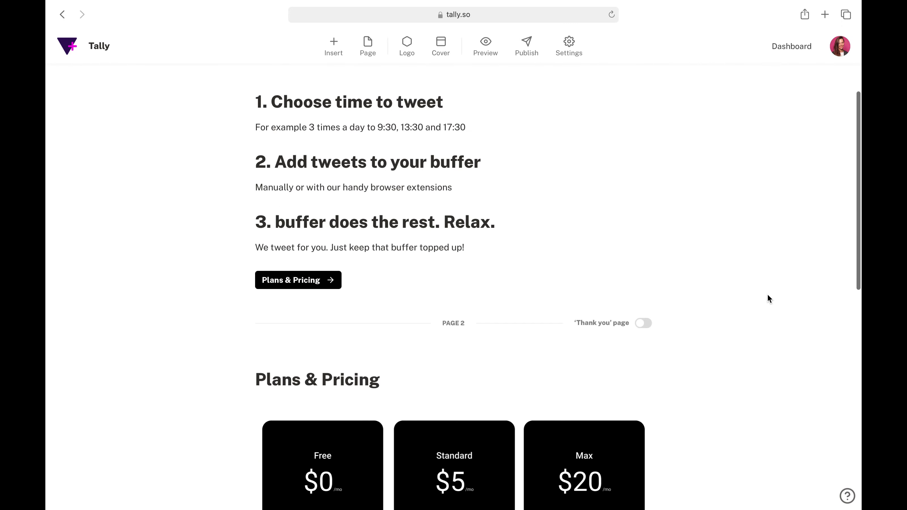
{"action": "scroll", "coordinate": [768, 295], "scroll_direction": "down", "scroll_amount": 6}
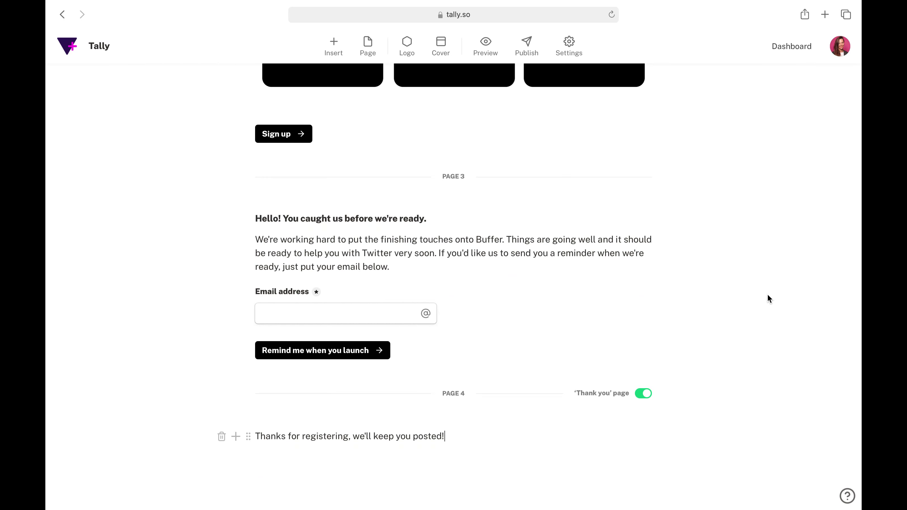
{"action": "scroll", "coordinate": [767, 298], "scroll_direction": "down", "scroll_amount": 1}
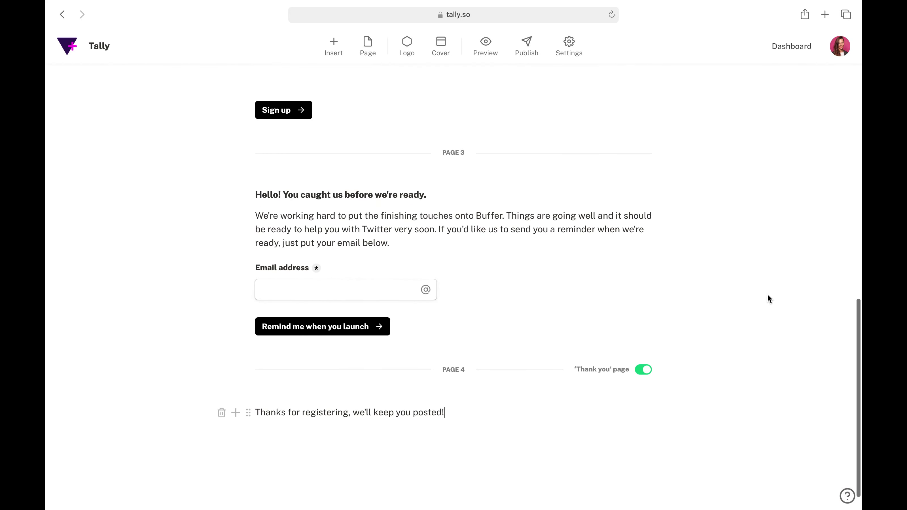
{"action": "scroll", "coordinate": [767, 294], "scroll_direction": "down", "scroll_amount": 1}
{"action": "scroll", "coordinate": [768, 296], "scroll_direction": "up", "scroll_amount": 15}
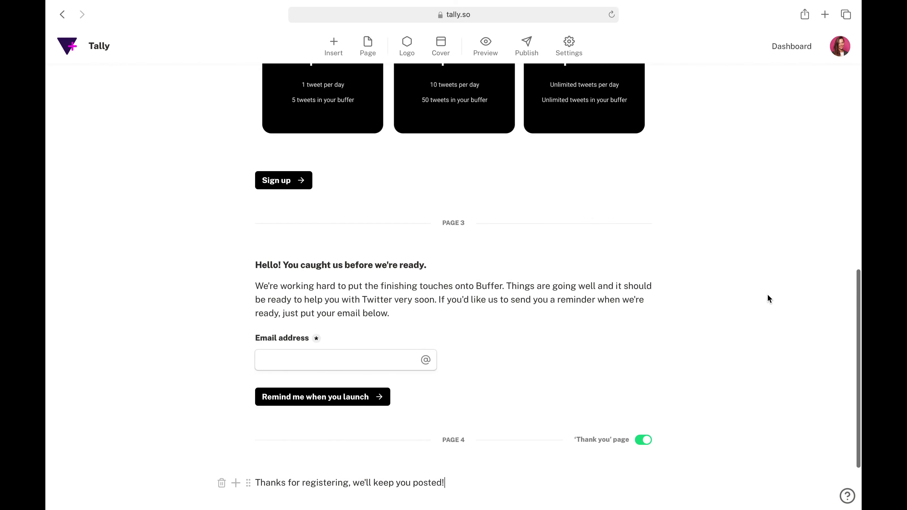
{"action": "scroll", "coordinate": [766, 294], "scroll_direction": "up", "scroll_amount": 2}
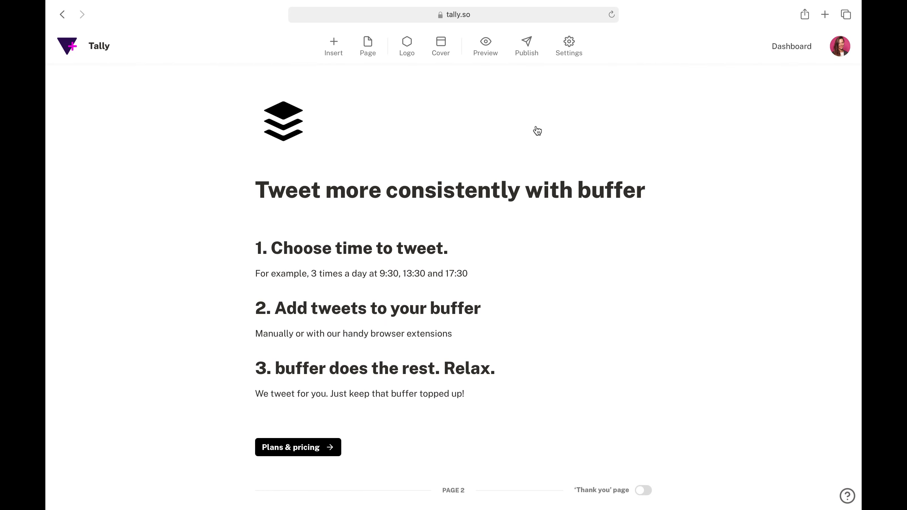
Step: Preview the form, go through its pages up to the thank-you page, and return to the editor
{"action": "left_click", "coordinate": [489, 54]}
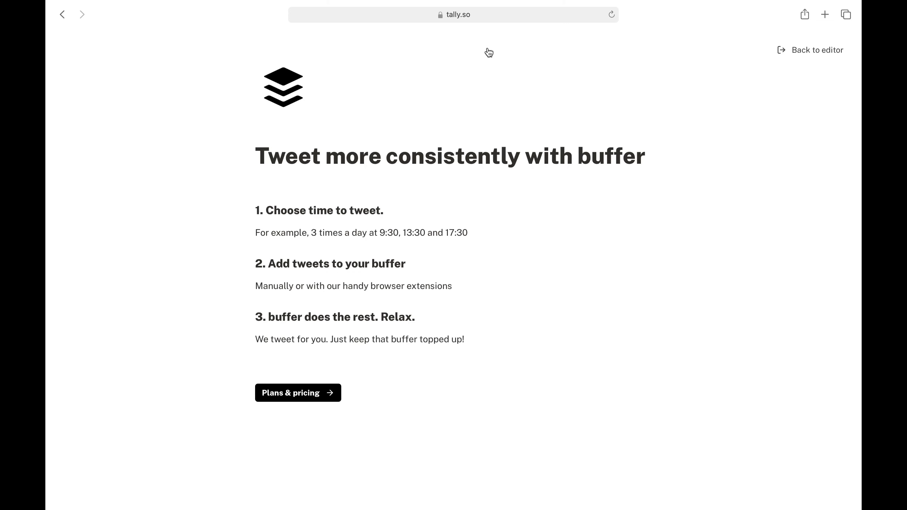
{"action": "left_click", "coordinate": [317, 399]}
{"action": "left_click", "coordinate": [299, 421]}
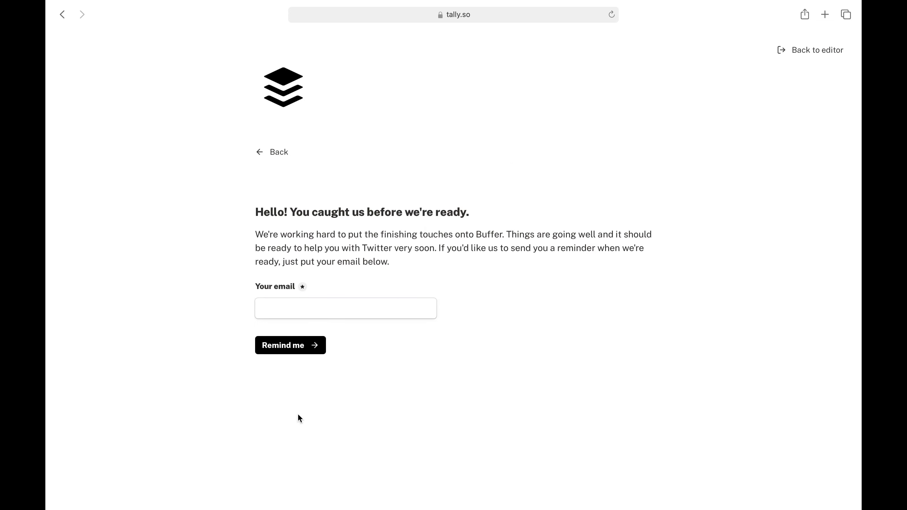
{"action": "left_click", "coordinate": [308, 347]}
{"action": "left_click", "coordinate": [631, 359]}
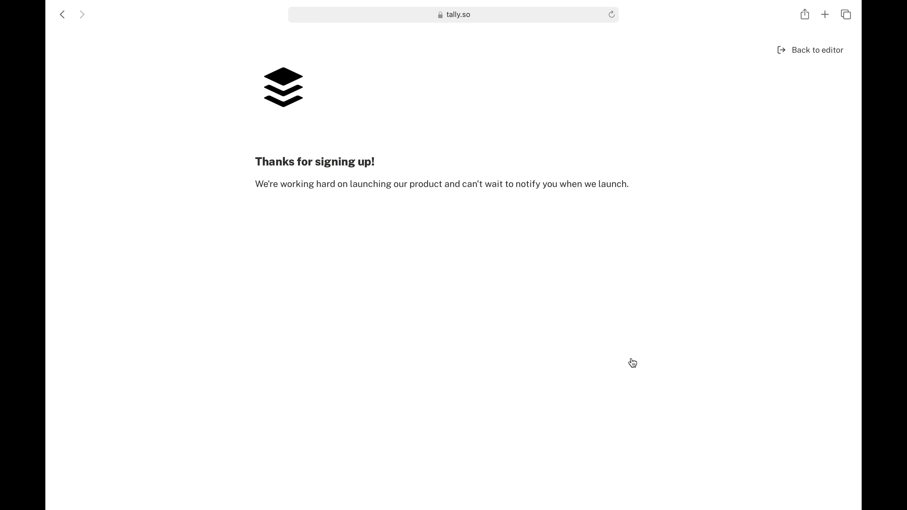
{"action": "left_click", "coordinate": [805, 51]}
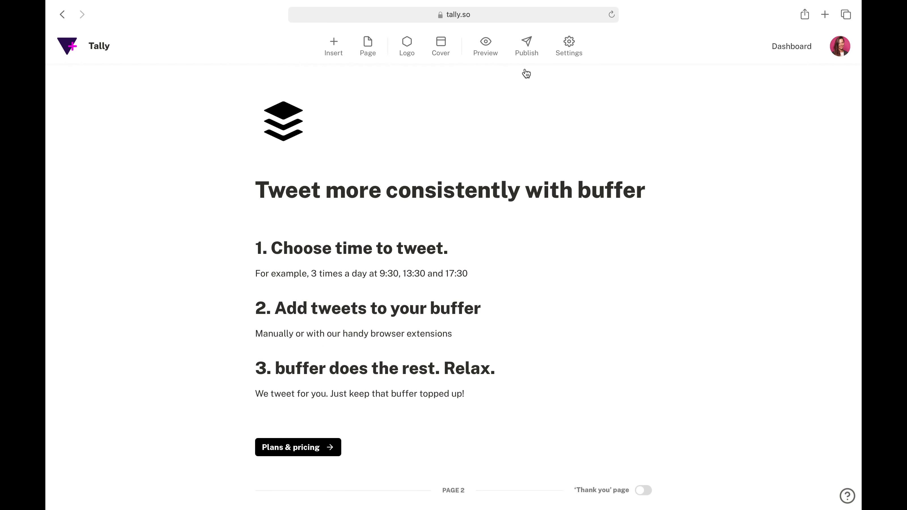
Step: Publish the form and look over its available integrations and its form settings
{"action": "left_click", "coordinate": [528, 46]}
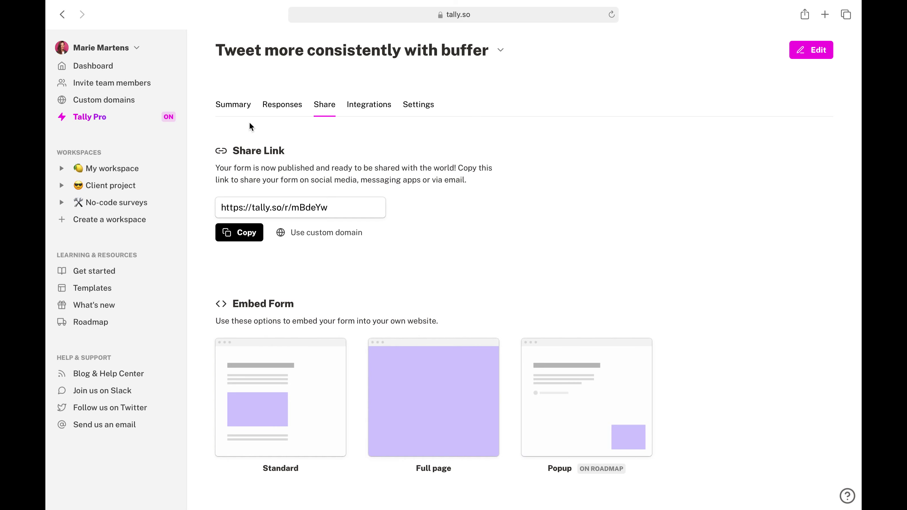
{"action": "left_click", "coordinate": [368, 114]}
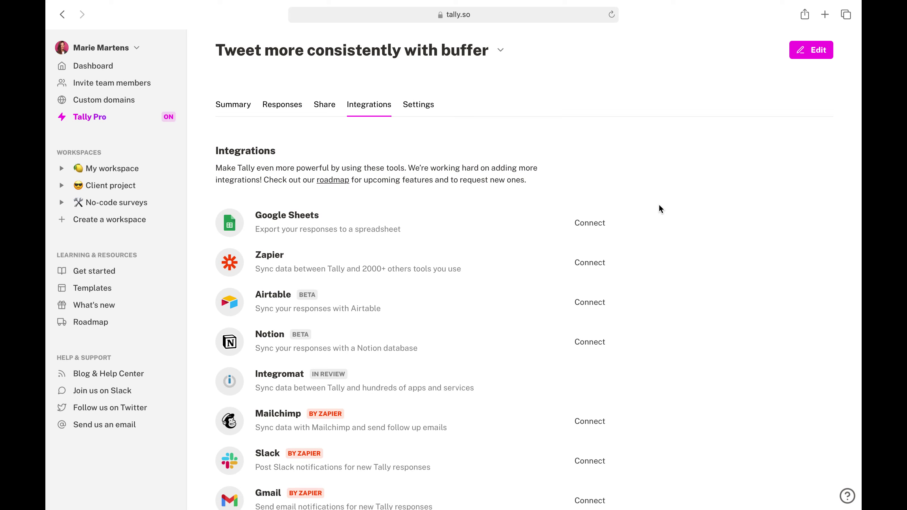
{"action": "left_click", "coordinate": [426, 110]}
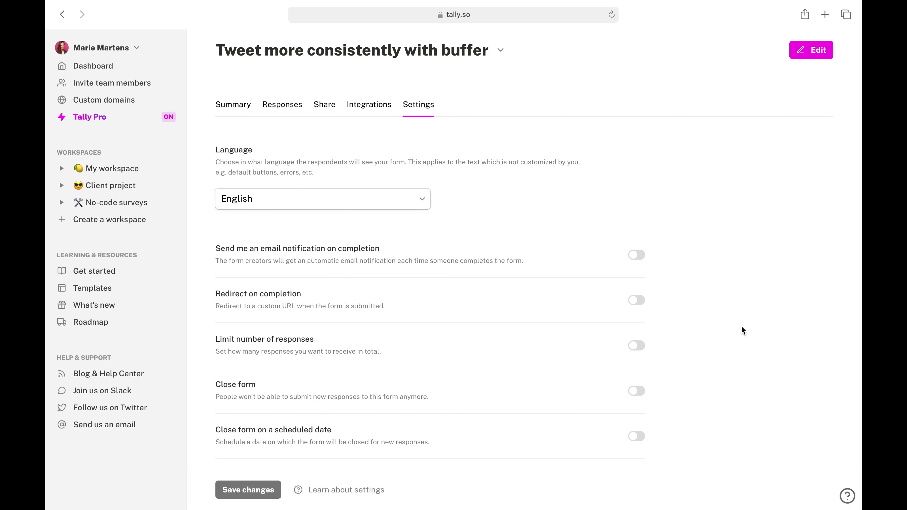
{"action": "scroll", "coordinate": [741, 326], "scroll_direction": "down", "scroll_amount": 2}
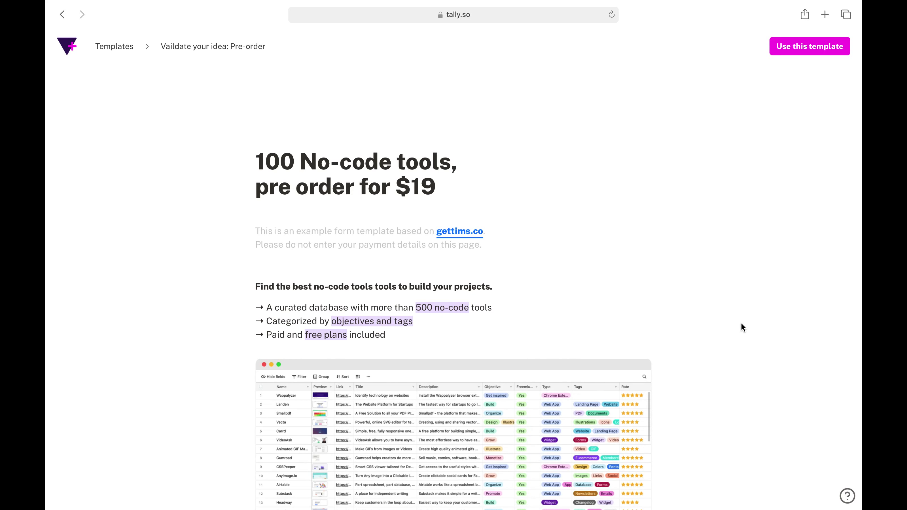
Step: Walk through the pre-order template from its landing page and payment details to the thank-you page, and return to its start
{"action": "scroll", "coordinate": [741, 326], "scroll_direction": "down", "scroll_amount": 10}
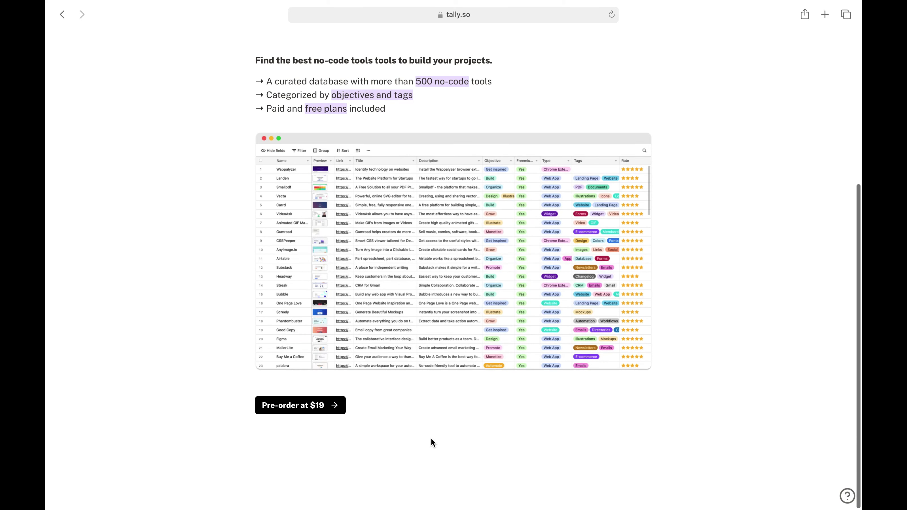
{"action": "left_click", "coordinate": [301, 412]}
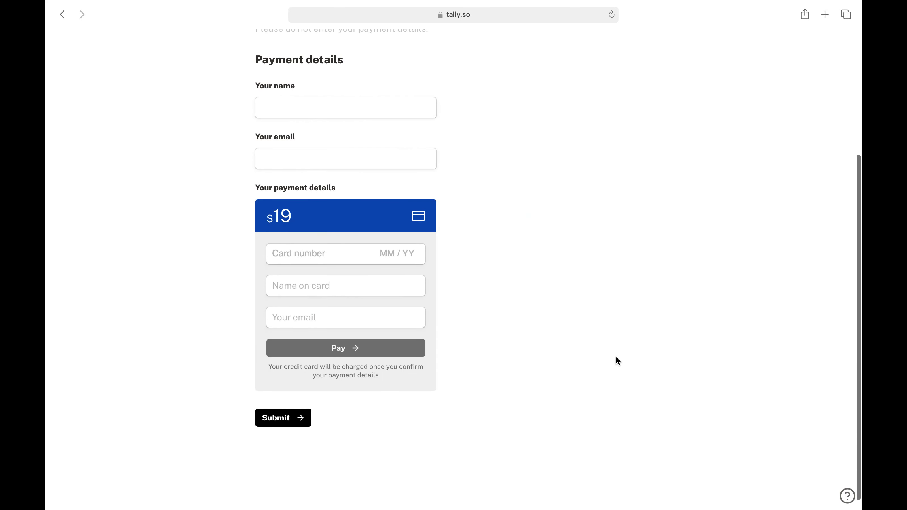
{"action": "scroll", "coordinate": [621, 354], "scroll_direction": "up", "scroll_amount": 1}
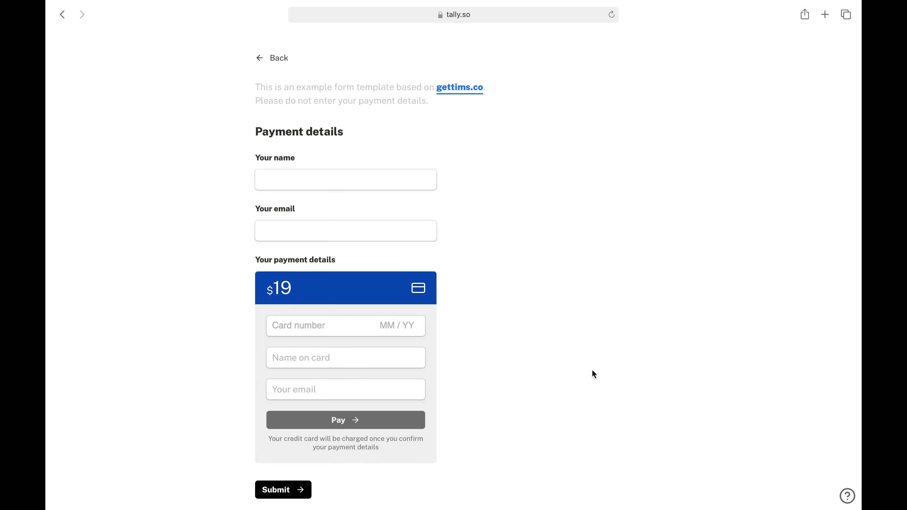
{"action": "scroll", "coordinate": [594, 374], "scroll_direction": "down", "scroll_amount": 1}
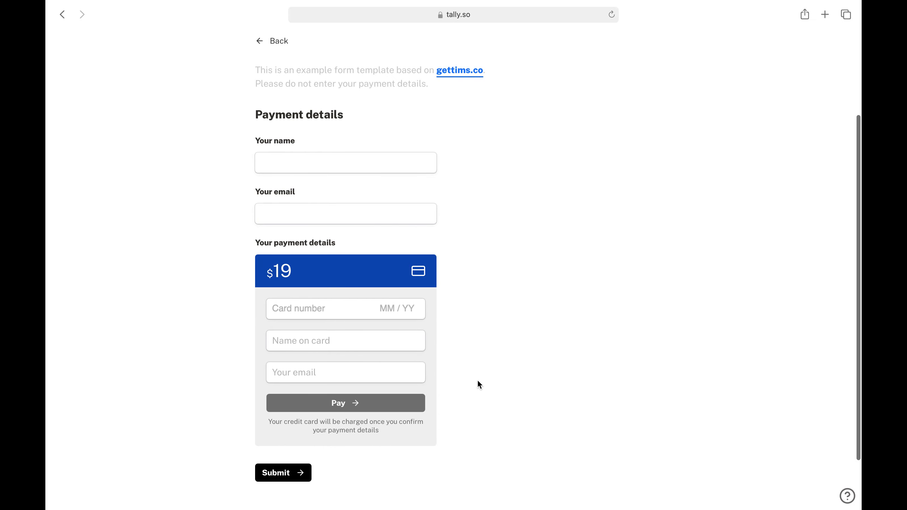
{"action": "left_click", "coordinate": [281, 479]}
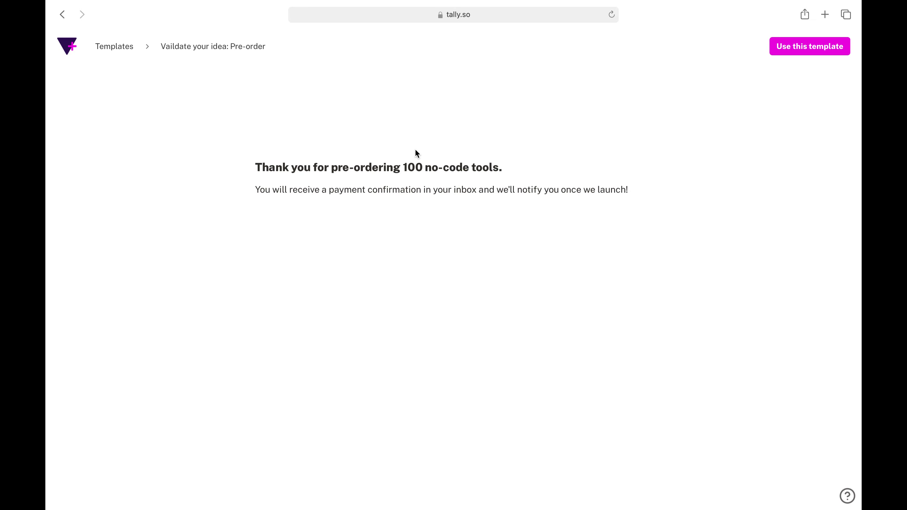
{"action": "left_click", "coordinate": [210, 49]}
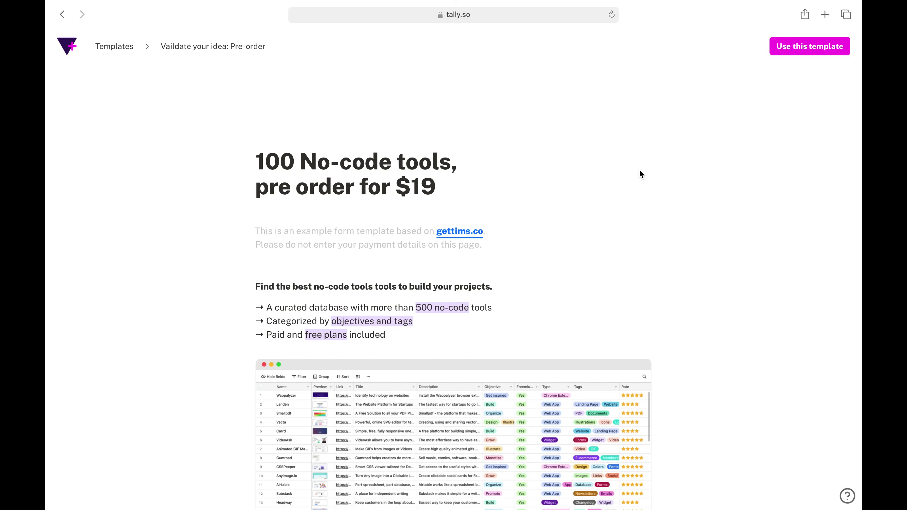
Step: Use the pre-order template to create an editable form of the "100 No-code tools, pre order for $19" page
{"action": "left_click", "coordinate": [805, 50]}
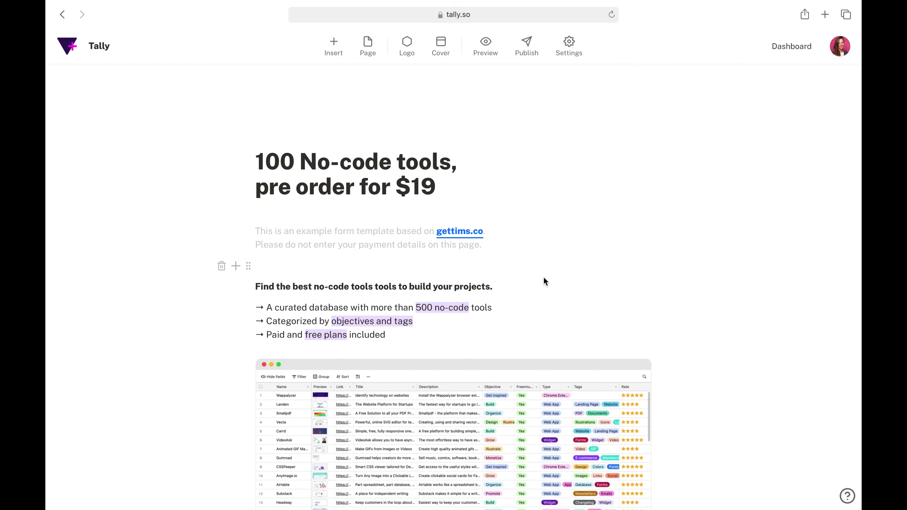
{"action": "scroll", "coordinate": [542, 277], "scroll_direction": "down", "scroll_amount": 5}
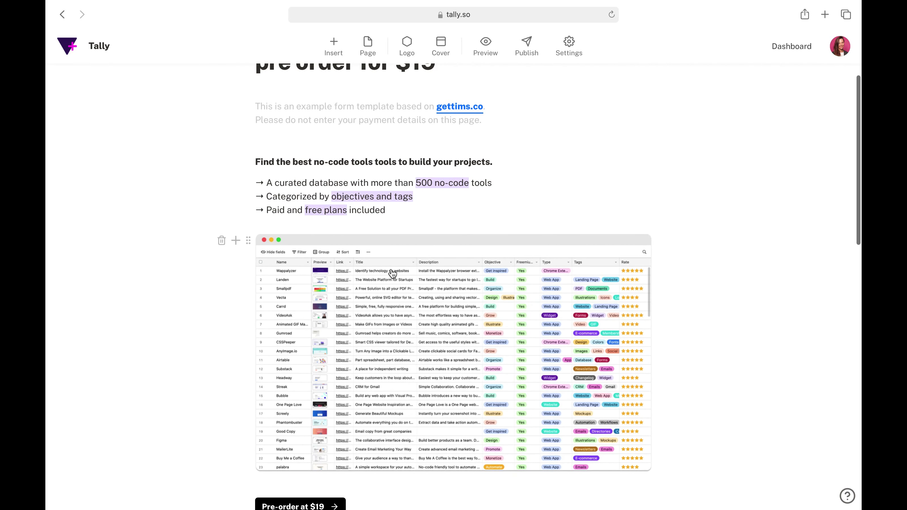
{"action": "left_click", "coordinate": [398, 214]}
{"action": "key", "text": "Return"}
{"action": "type", "text": "/image"}
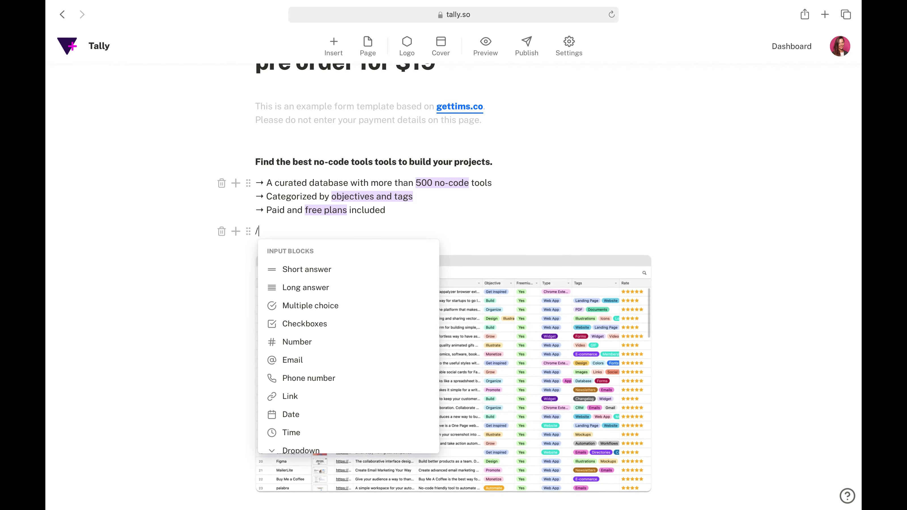
{"action": "key", "text": "BackSpace"}
{"action": "key", "text": "BackSpace"}
{"action": "key", "text": "BackSpace"}
{"action": "key", "text": "BackSpace"}
{"action": "key", "text": "BackSpace"}
{"action": "key", "text": "BackSpace"}
{"action": "key", "text": "BackSpace"}
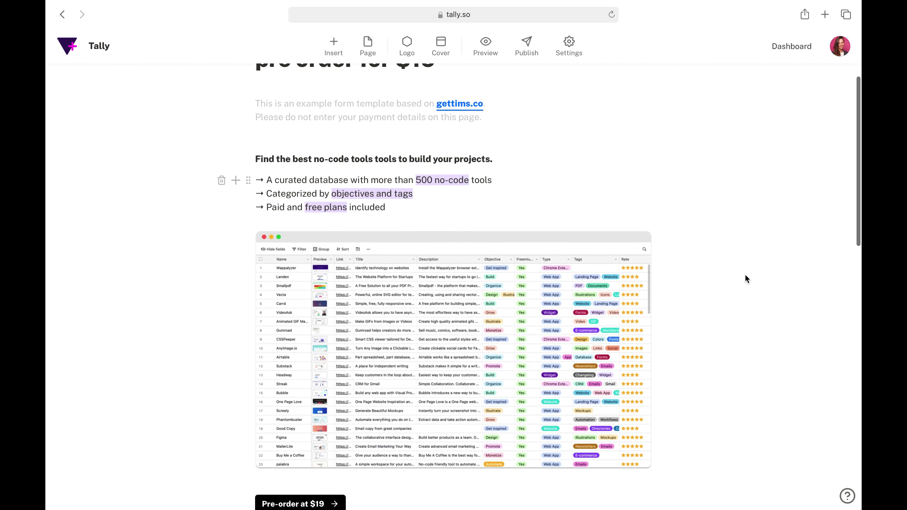
Step: Examine the payment details page of the pre-order form, including its payment block
{"action": "scroll", "coordinate": [746, 275], "scroll_direction": "down", "scroll_amount": 8}
{"action": "scroll", "coordinate": [745, 275], "scroll_direction": "down", "scroll_amount": 6}
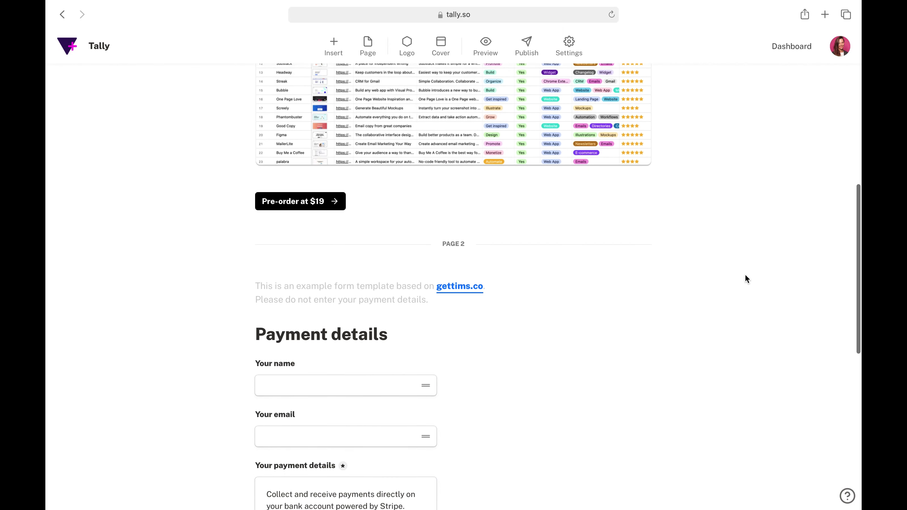
{"action": "scroll", "coordinate": [746, 279], "scroll_direction": "down", "scroll_amount": 1}
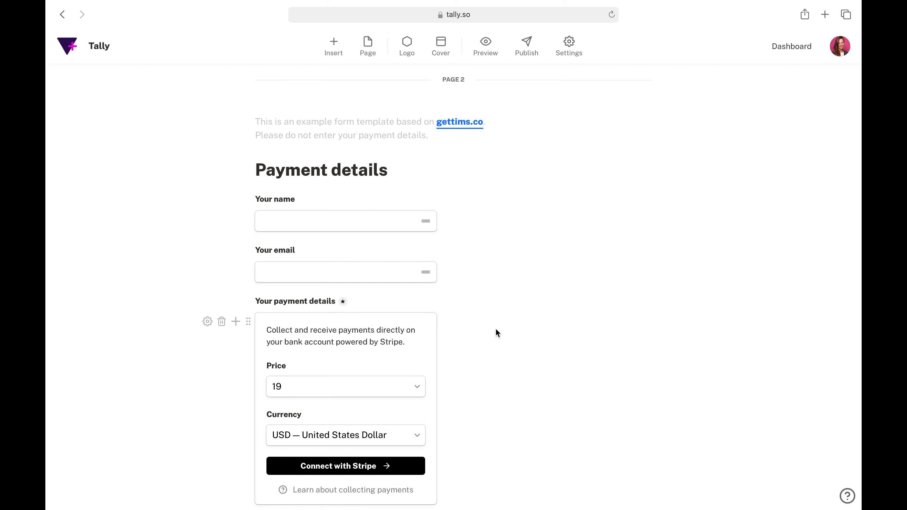
Step: Replace the payment block on the payment details page with a newly inserted one under "Your payment details"
{"action": "scroll", "coordinate": [496, 332], "scroll_direction": "down", "scroll_amount": 2}
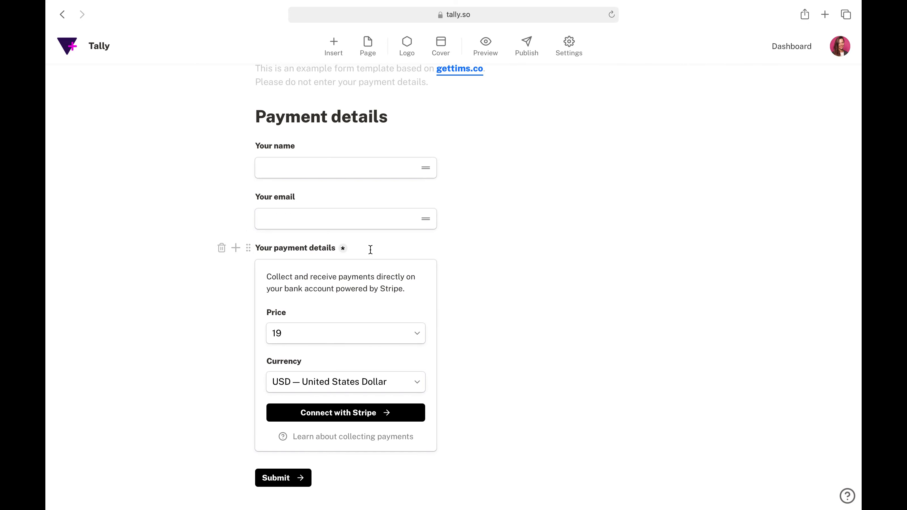
{"action": "left_click", "coordinate": [223, 267]}
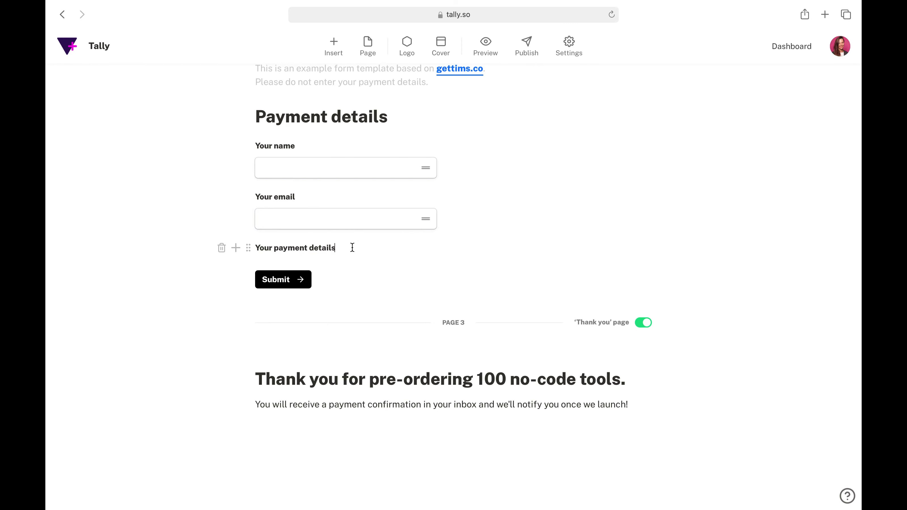
{"action": "key", "text": "Return"}
{"action": "type", "text": "/"}
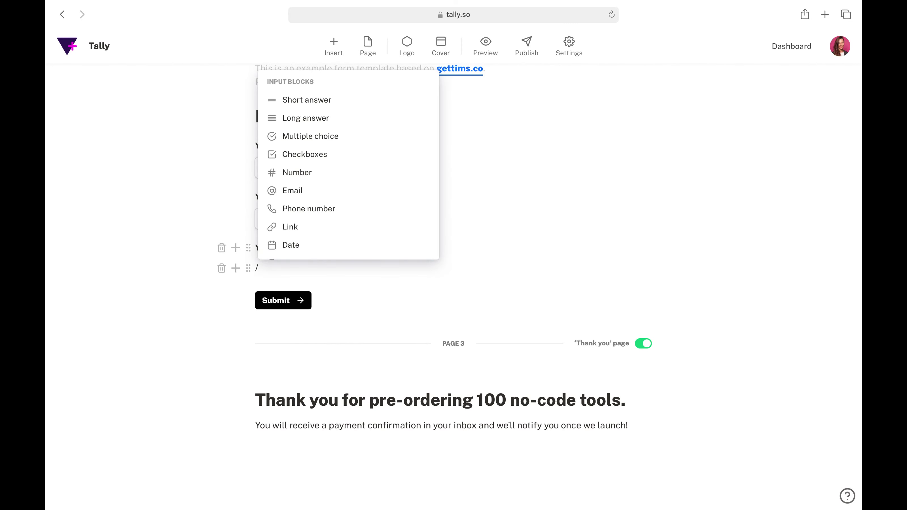
{"action": "type", "text": "payme"}
{"action": "key", "text": "Return"}
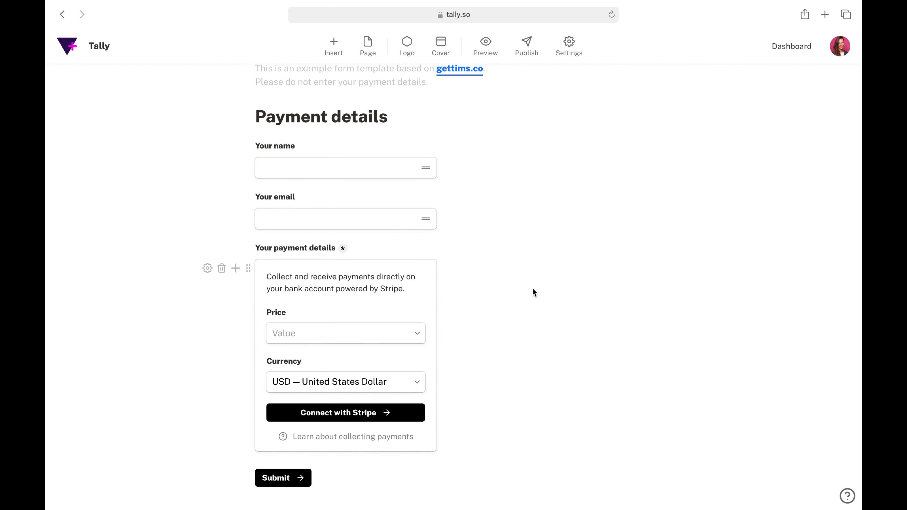
Step: Set the new payment block's price to 19 and connect it with Stripe
{"action": "left_click", "coordinate": [352, 335]}
{"action": "type", "text": "19"}
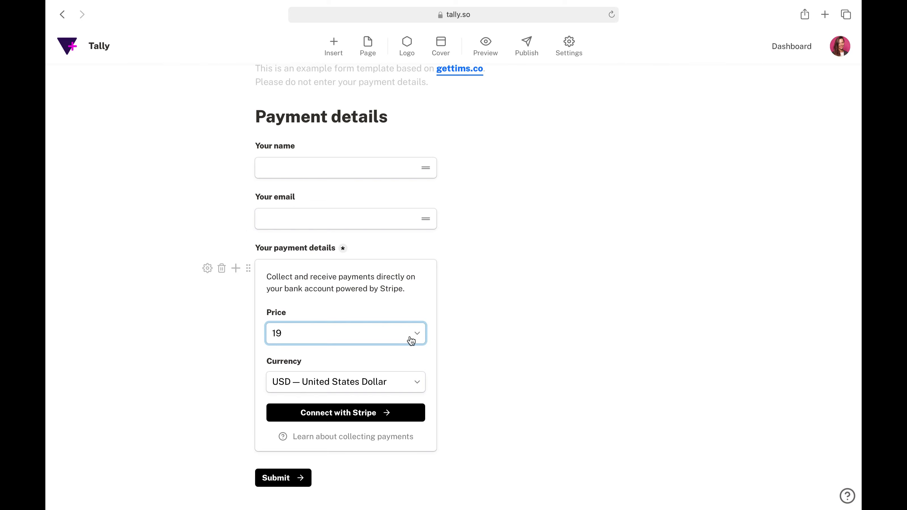
{"action": "left_click", "coordinate": [419, 332]}
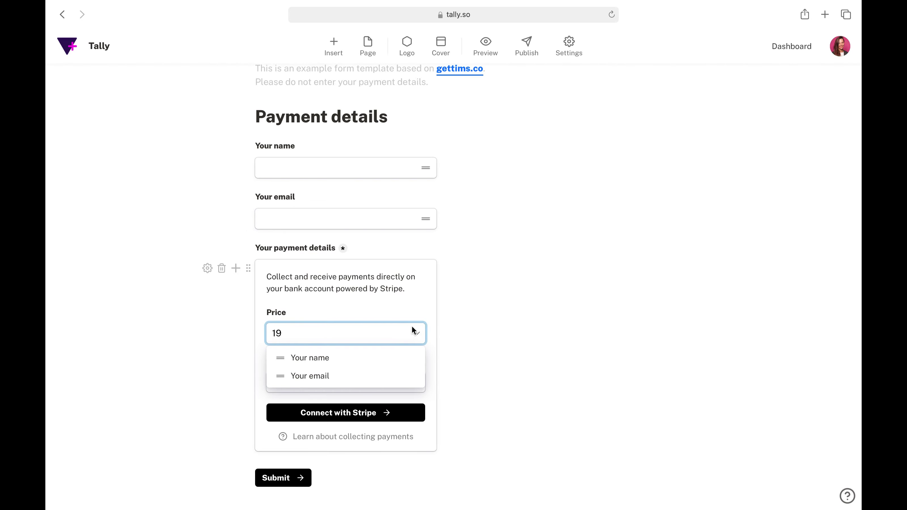
{"action": "left_click", "coordinate": [368, 331]}
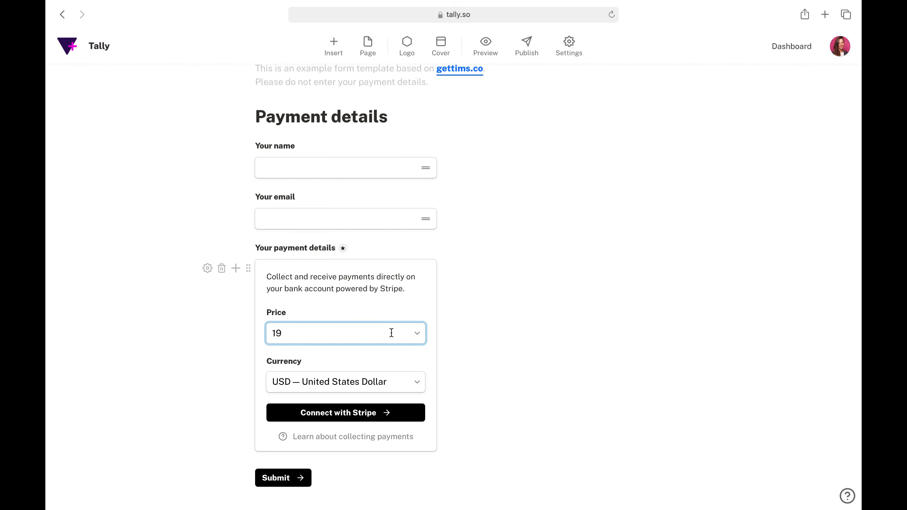
{"action": "left_click", "coordinate": [403, 422]}
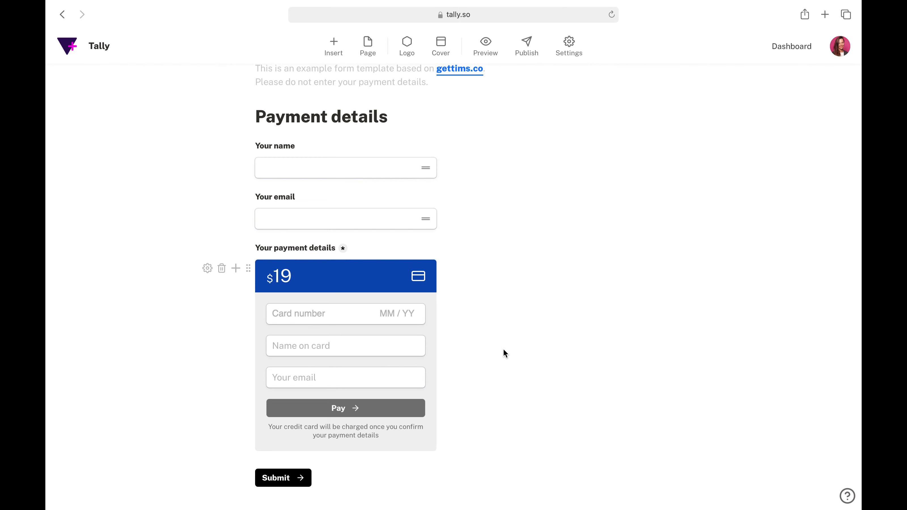
{"action": "scroll", "coordinate": [510, 356], "scroll_direction": "down", "scroll_amount": 6}
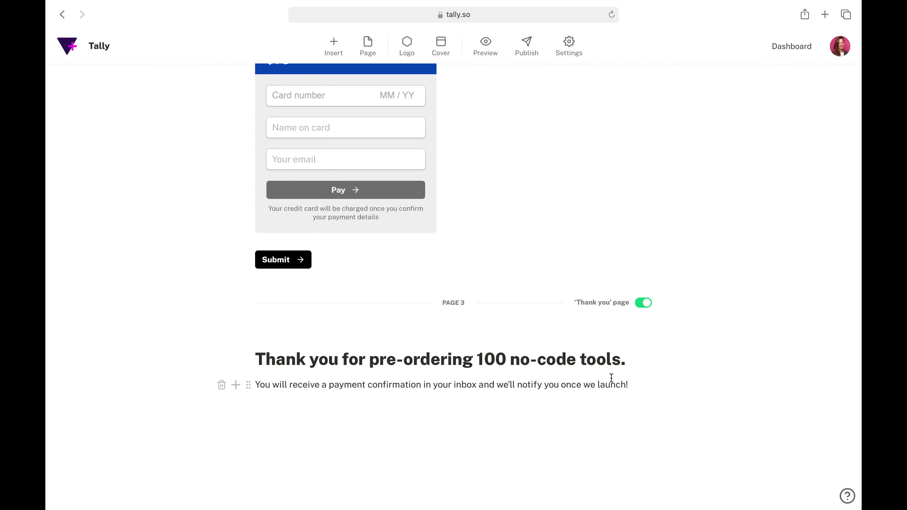
{"action": "scroll", "coordinate": [668, 356], "scroll_direction": "up", "scroll_amount": 20}
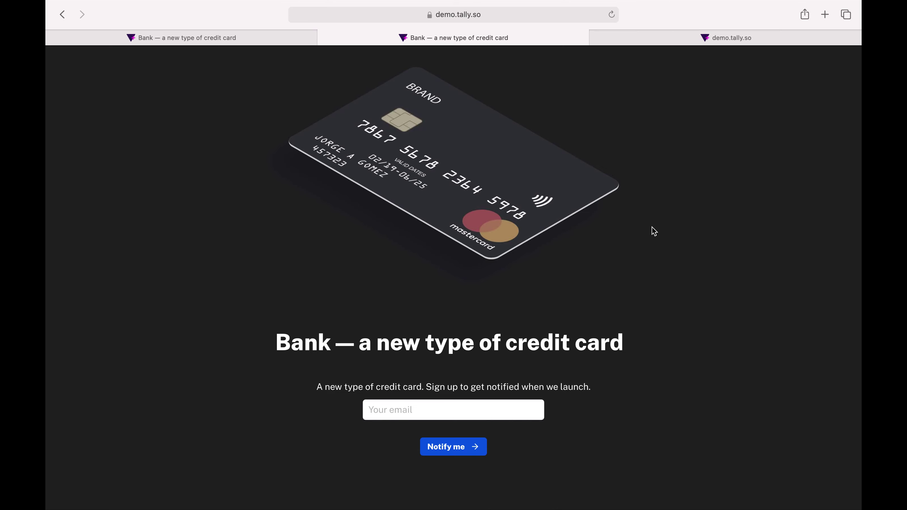
Step: Compare the "Bank — a new type of credit card" form in the editor with its styled page on demo.tally.so
{"action": "left_click", "coordinate": [213, 37]}
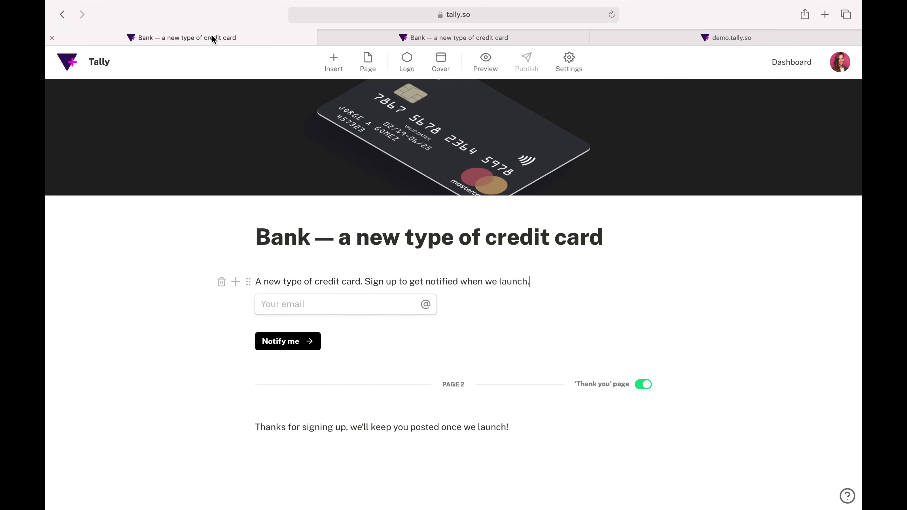
{"action": "mouse_move", "coordinate": [615, 186]}
{"action": "left_click", "coordinate": [486, 63]}
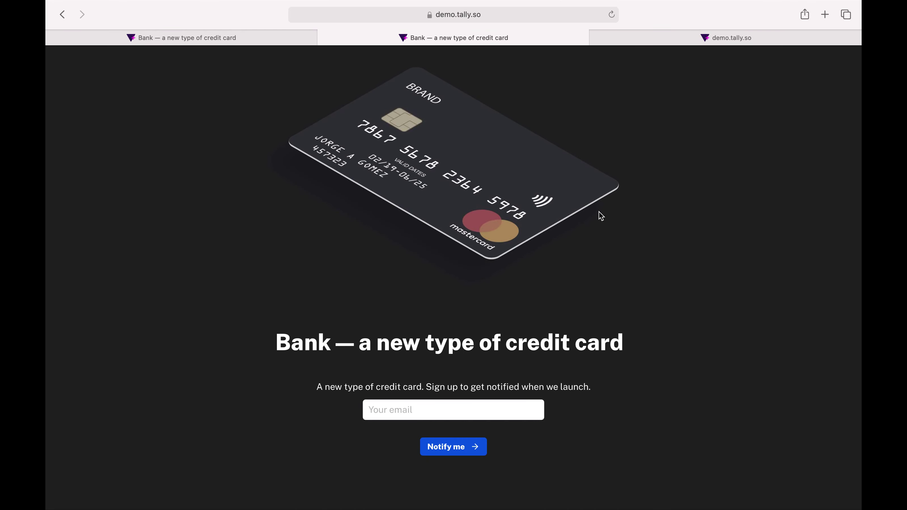
Step: Open the page settings of the BANK page in the demo.tally.so domain settings and examine its enlarged code injection styles
{"action": "left_click", "coordinate": [665, 40]}
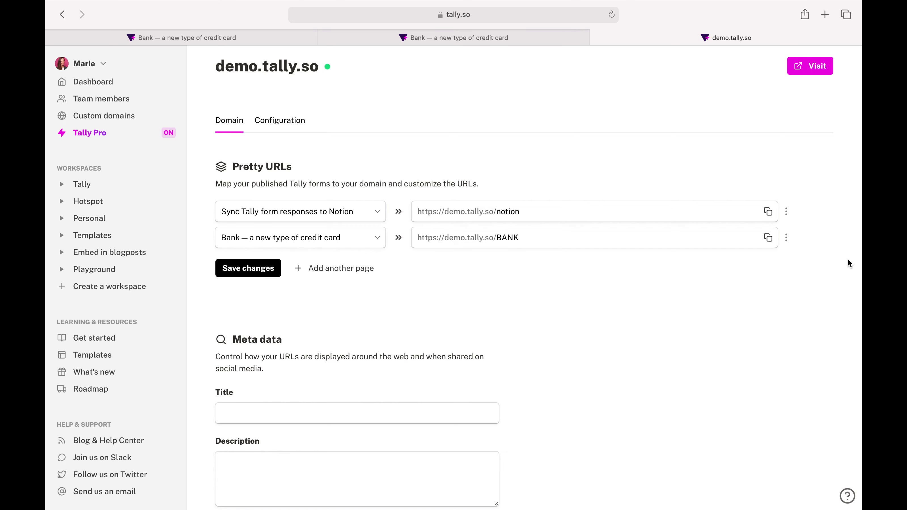
{"action": "left_click", "coordinate": [786, 237]}
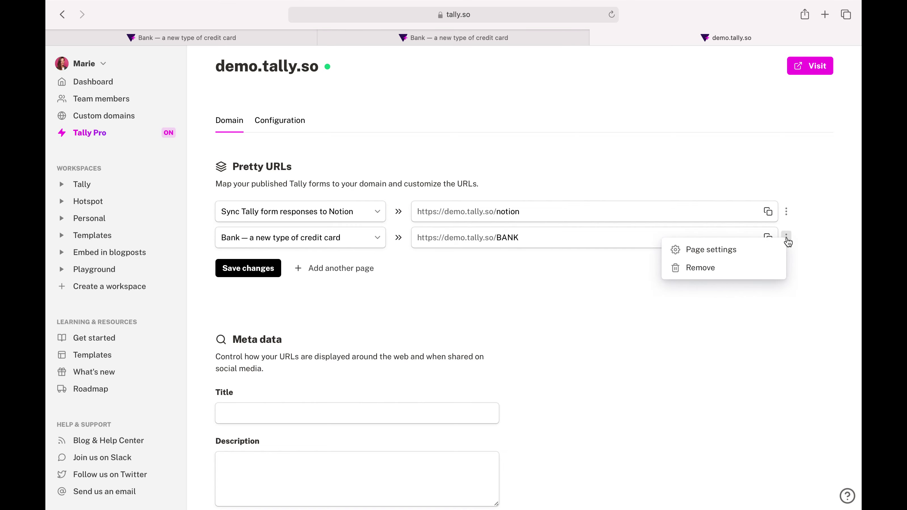
{"action": "left_click", "coordinate": [746, 256]}
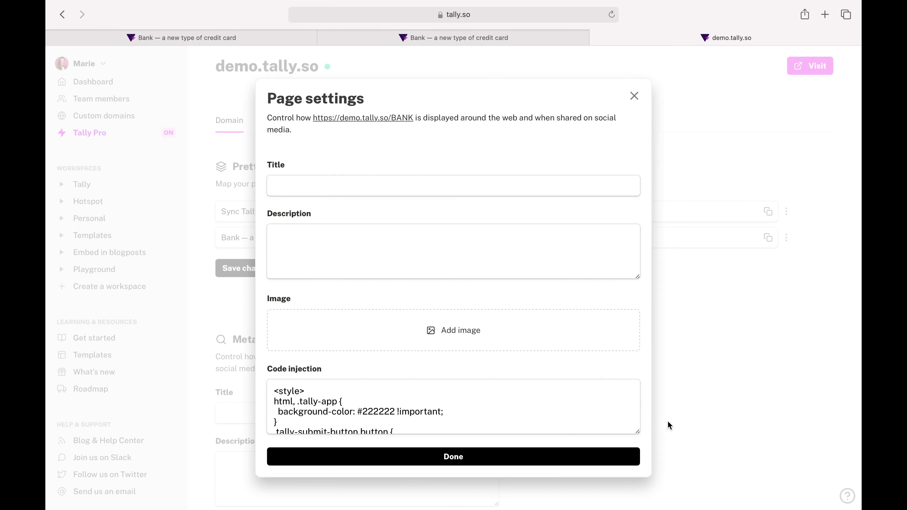
{"action": "left_click_drag", "start_coordinate": [637, 432], "coordinate": [643, 477]}
{"action": "scroll", "coordinate": [571, 428], "scroll_direction": "down", "scroll_amount": 2}
{"action": "scroll", "coordinate": [572, 428], "scroll_direction": "up", "scroll_amount": 2}
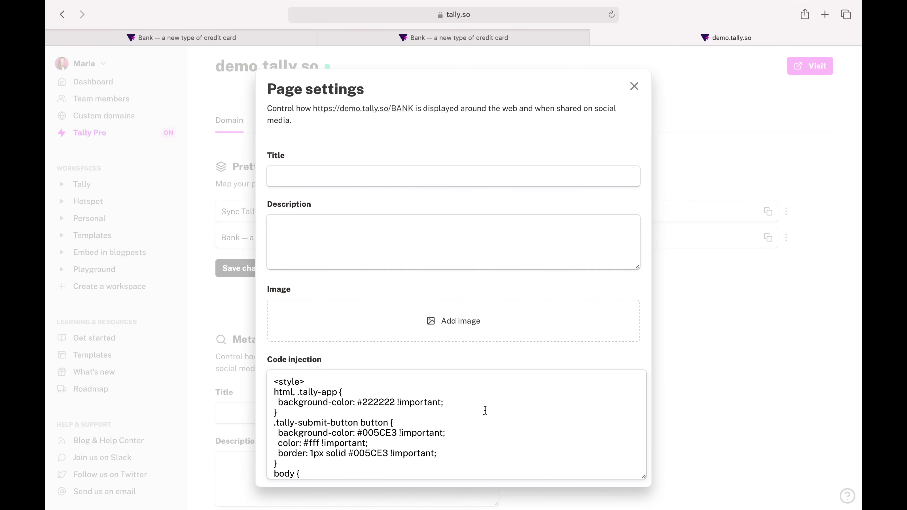
{"action": "scroll", "coordinate": [486, 411], "scroll_direction": "down", "scroll_amount": 3}
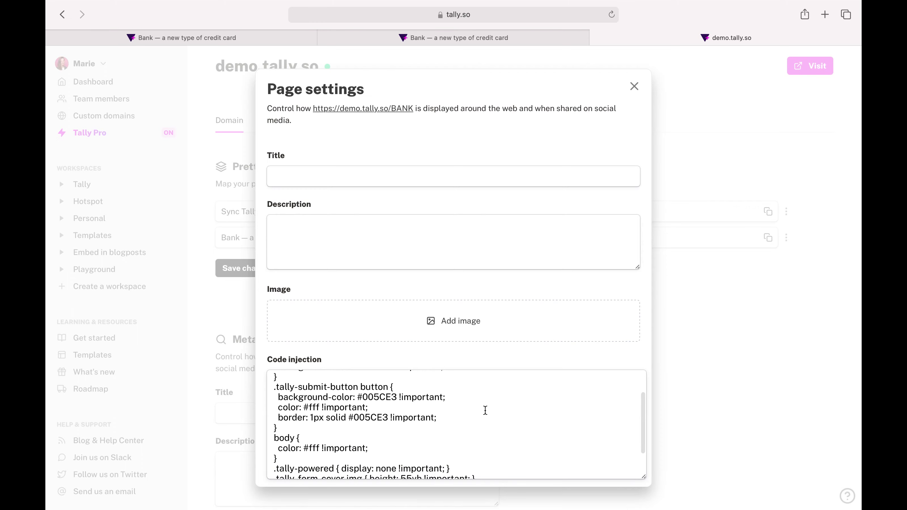